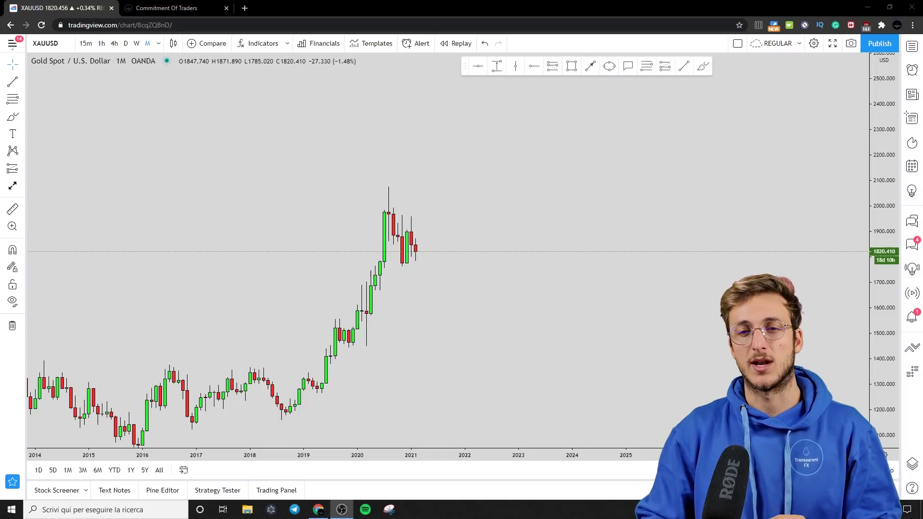
right_click(463, 350)
click(429, 326)
drag(429, 326, 454, 324)
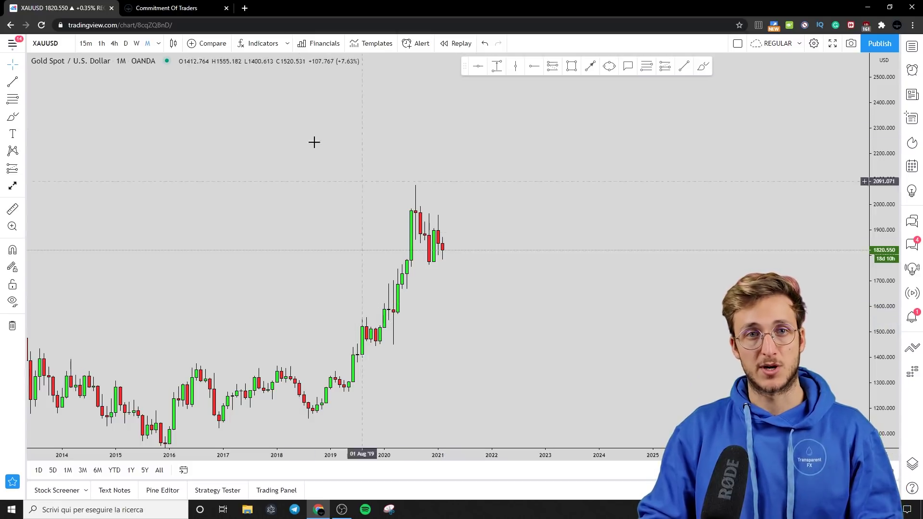
- Switch to the Commitment of Traders page, show the XAU (Gold) report and highlight the page's heading
click(155, 6)
click(411, 103)
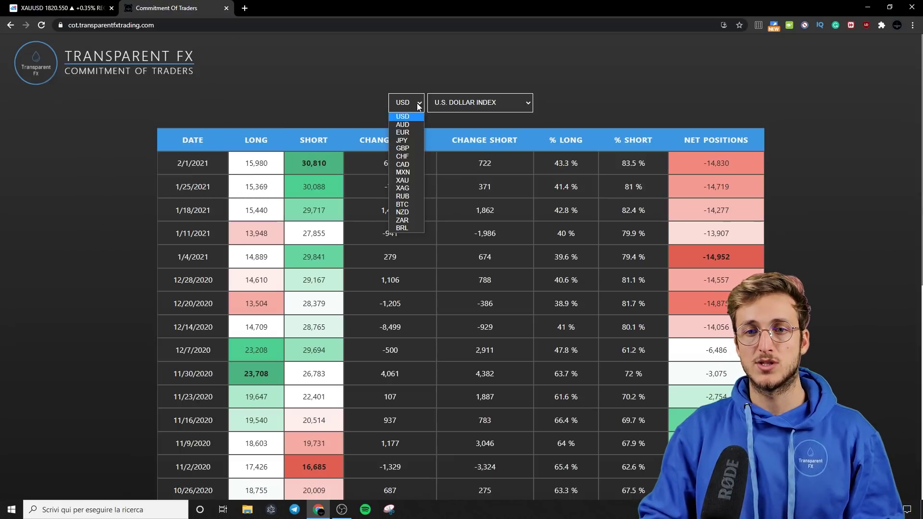
click(407, 183)
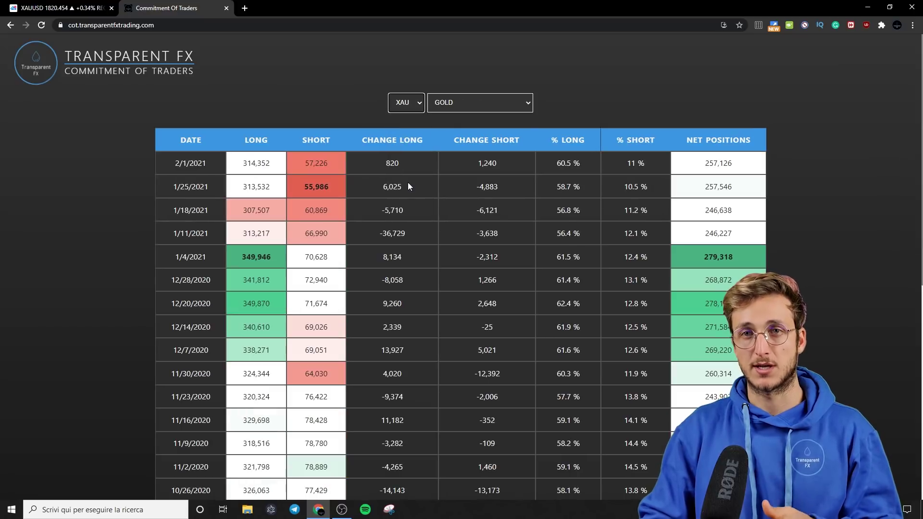
drag(65, 71, 194, 71)
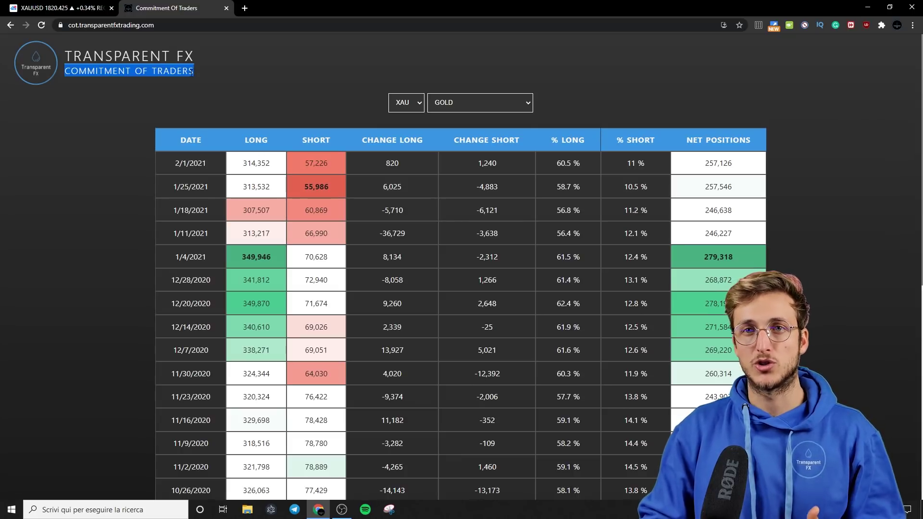
click(312, 79)
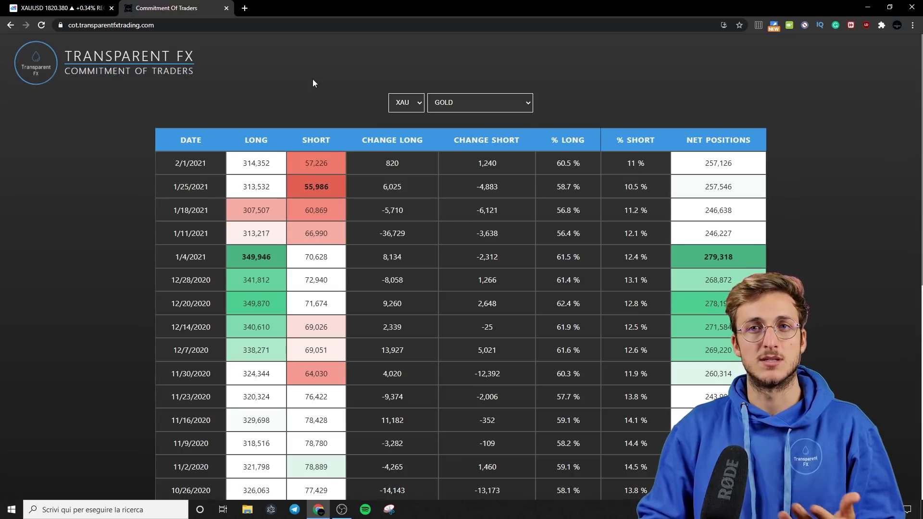
- Return to the XAUUSD monthly chart and compress its price scale so the 2020 rally and pullback fit with room above
click(58, 8)
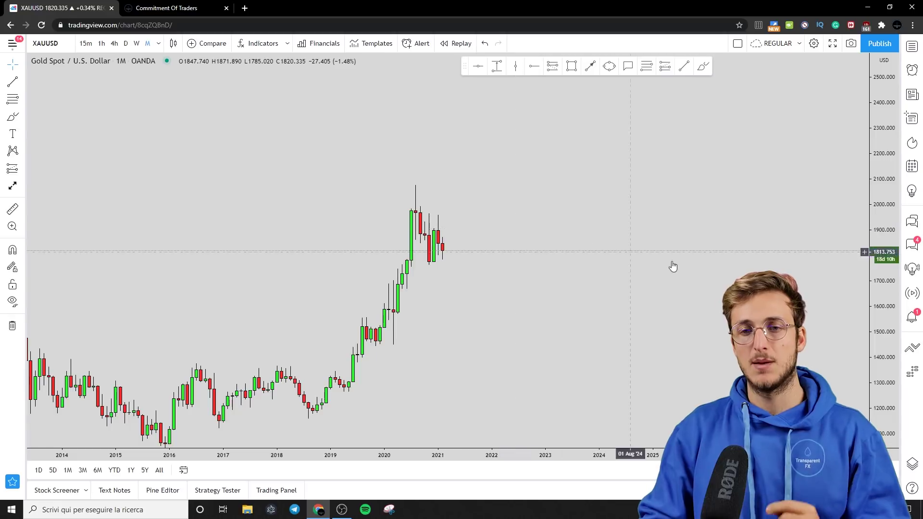
drag(891, 349, 892, 314)
drag(509, 286, 521, 276)
click(442, 426)
right_click(486, 369)
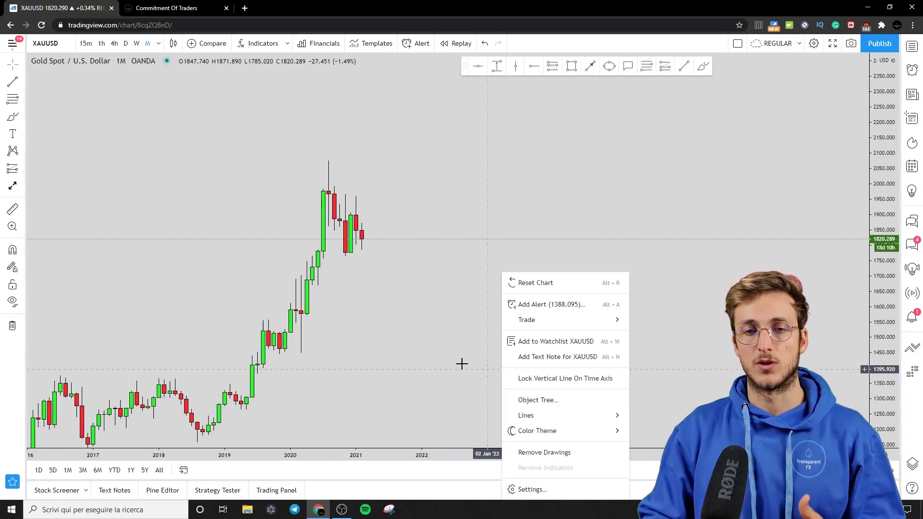
key(Escape)
- Trace the 2020 rally and its pullback with a brush stroke from the March low over the August high, and undo it
click(702, 67)
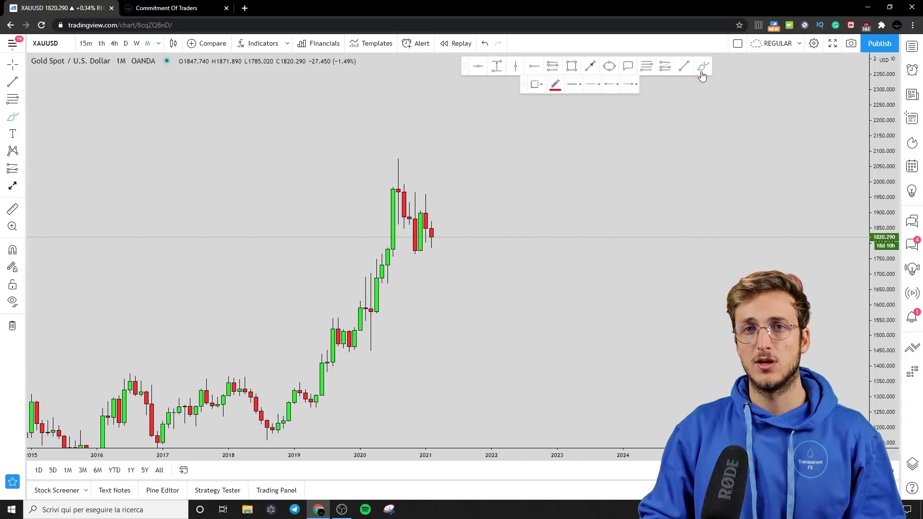
mouse_move(371, 351)
mouse_down()
mouse_move(396, 166)
mouse_move(421, 248)
mouse_up()
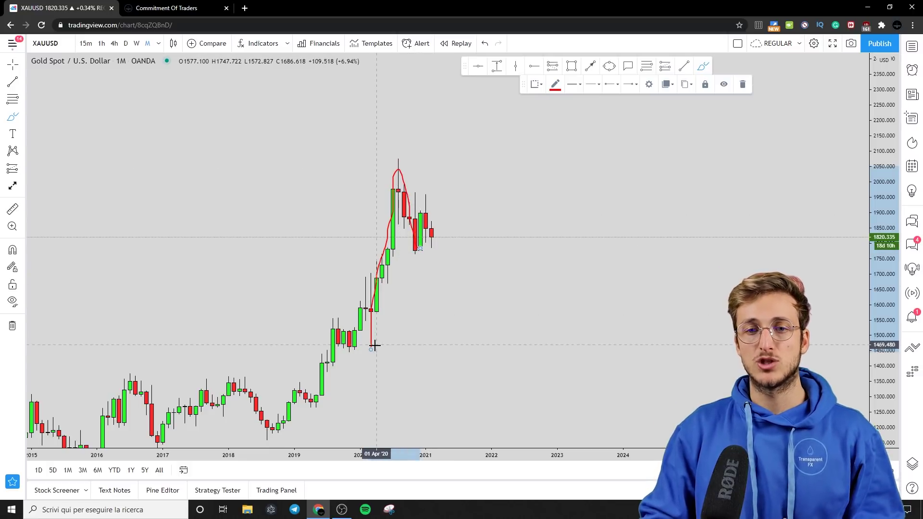
click(485, 43)
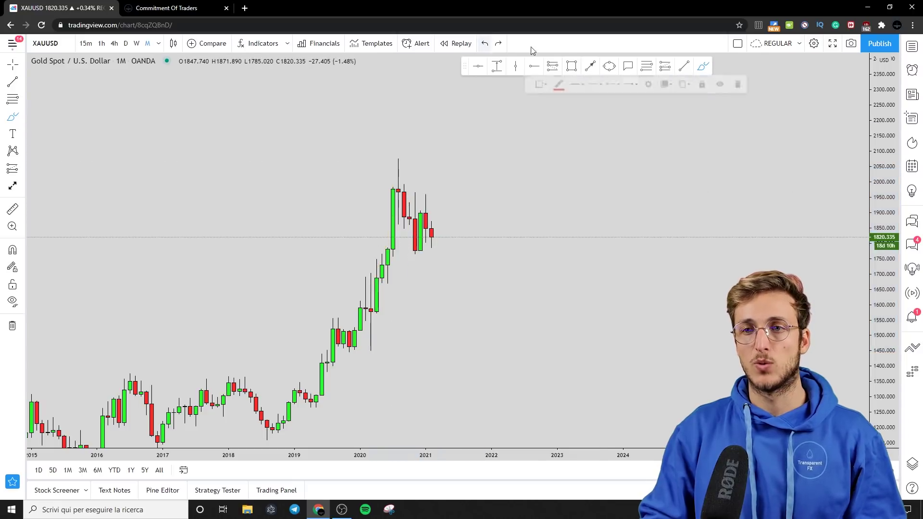
- Draw a Fibonacci retracement from the March 2020 low to the August 2020 high, adjusting its anchors with Magnet Mode
click(647, 66)
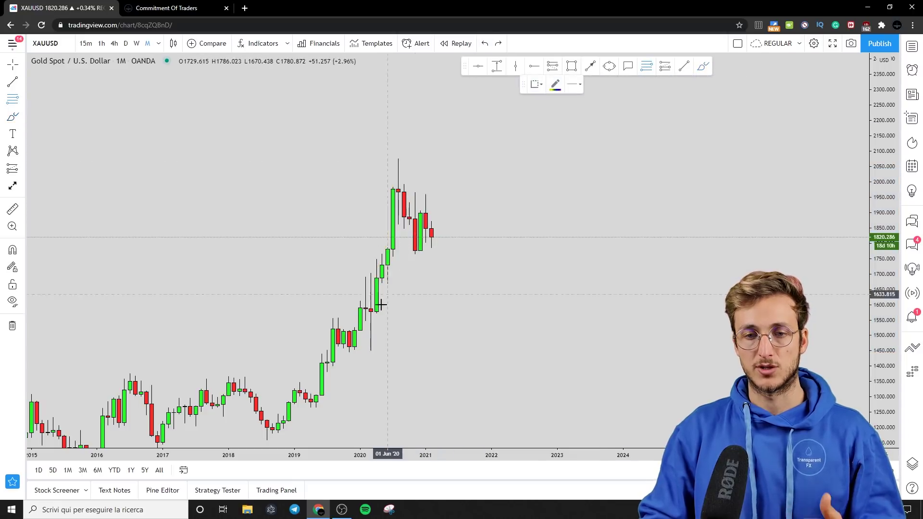
click(370, 351)
click(399, 159)
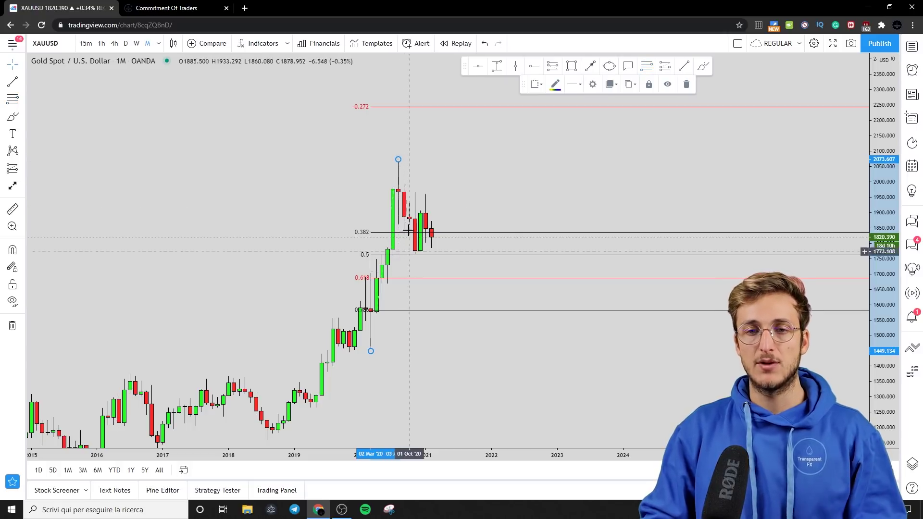
click(13, 249)
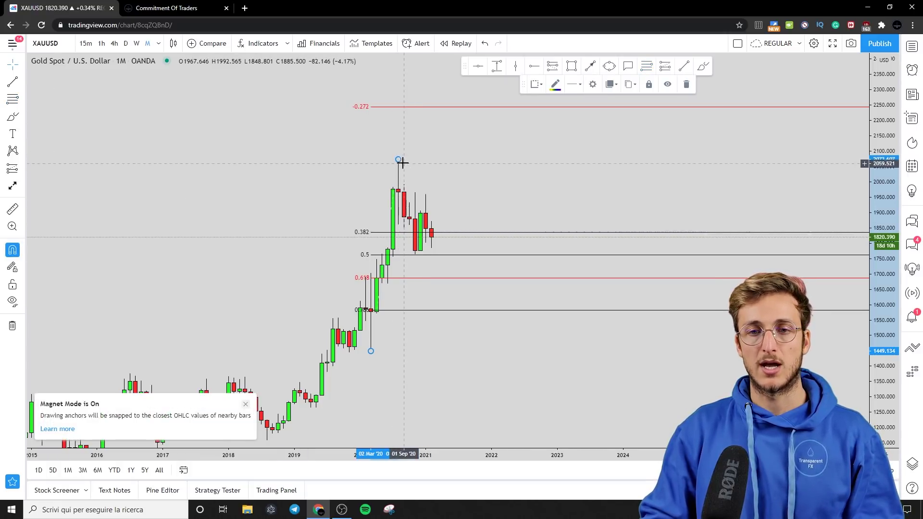
click(373, 335)
click(371, 348)
click(463, 330)
- Circle the November 2020 low at the 0.5 level with the Brush, and scribble on the 0.382 level before deleting that stroke
click(703, 66)
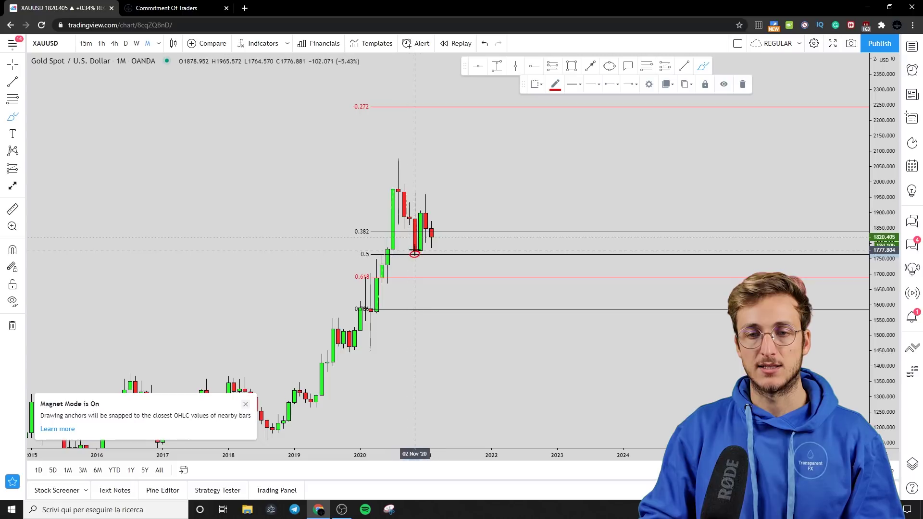
drag(416, 250, 414, 254)
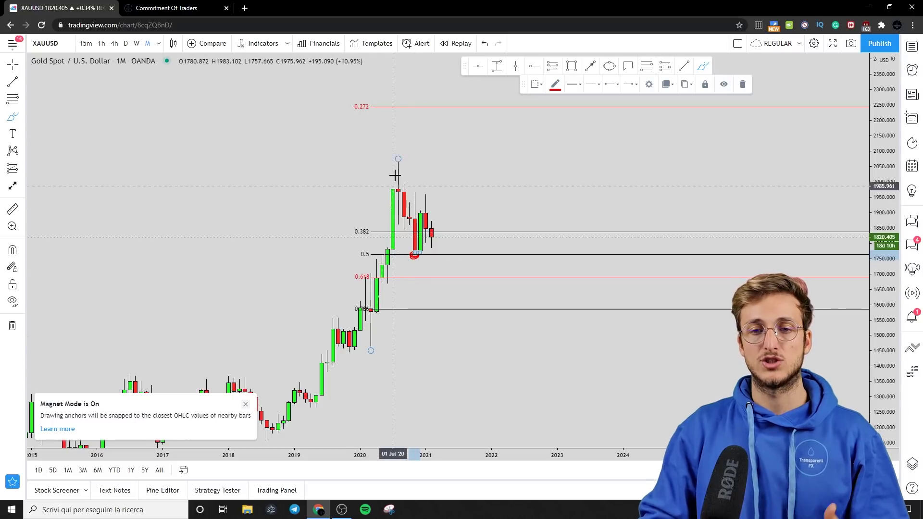
drag(438, 236, 431, 232)
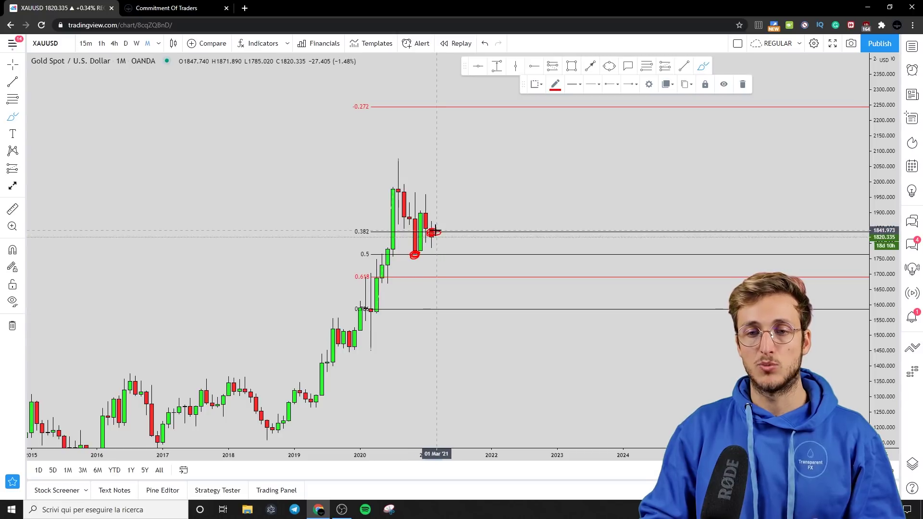
click(742, 84)
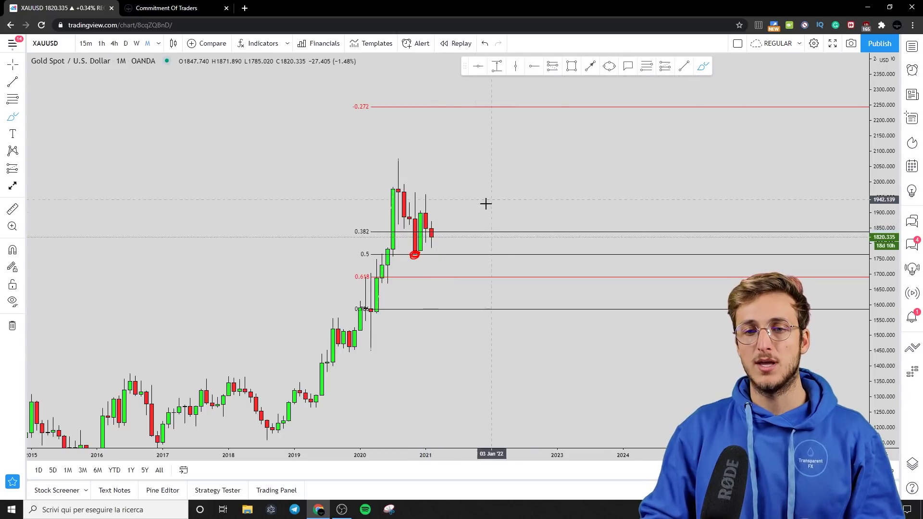
- Mark the February 2021 candle at the 0.382 level with brush strokes, removing each one
mouse_move(442, 225)
mouse_down()
mouse_move(429, 242)
mouse_move(442, 232)
mouse_up()
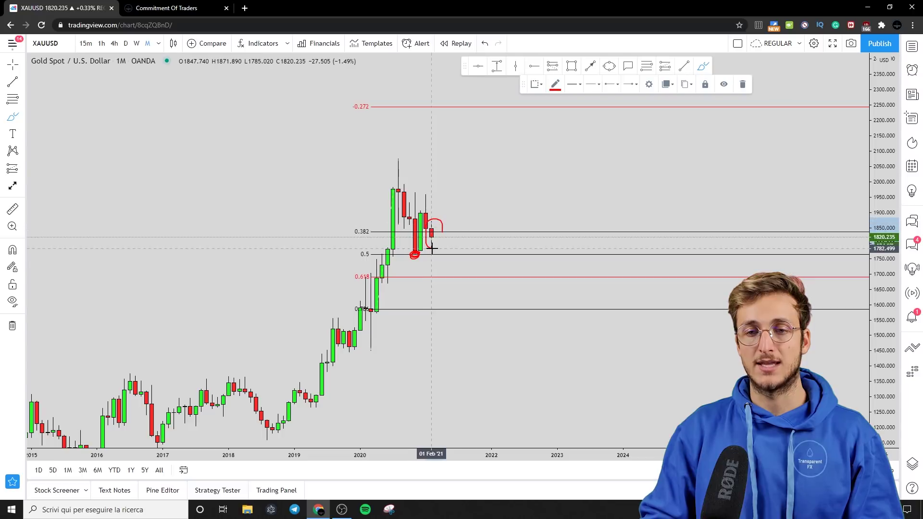
click(485, 43)
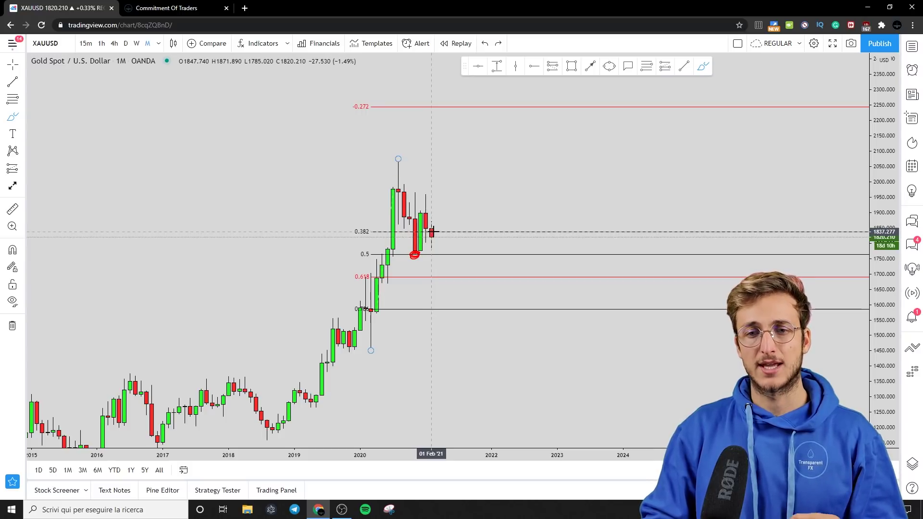
drag(431, 230, 447, 231)
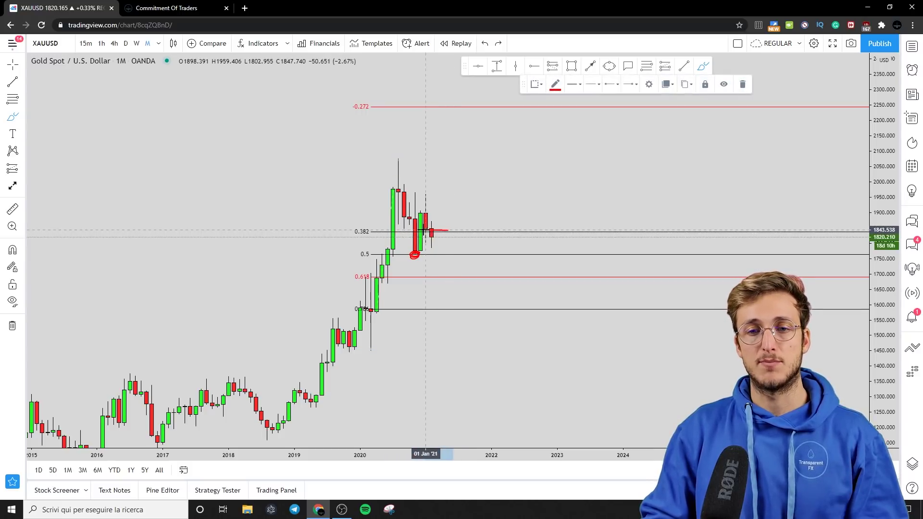
click(743, 84)
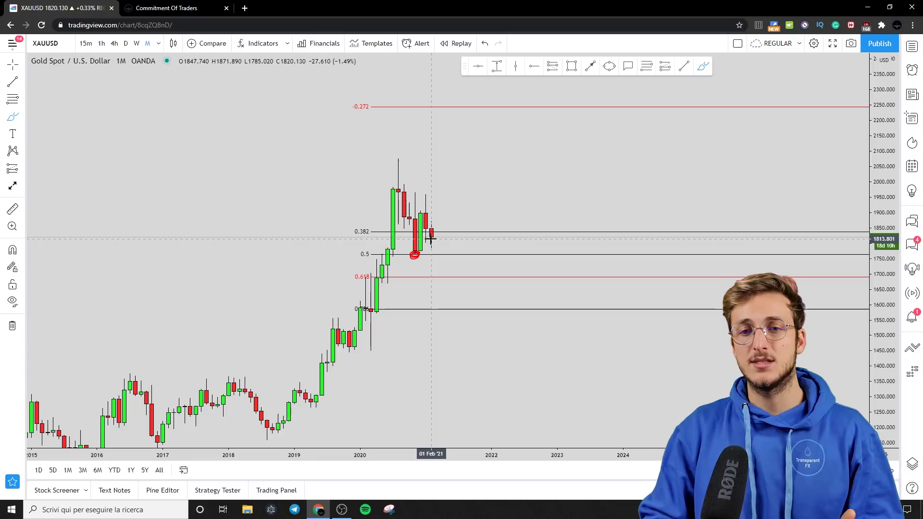
drag(432, 231, 431, 223)
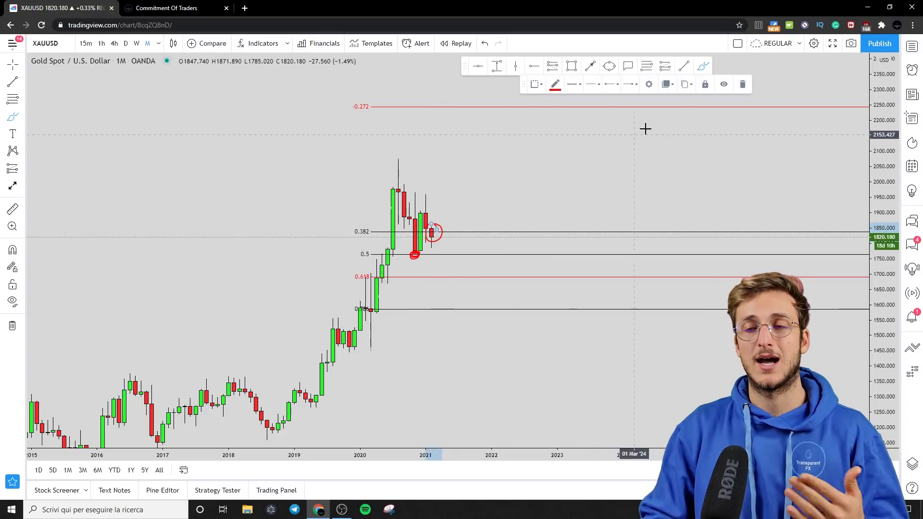
click(742, 84)
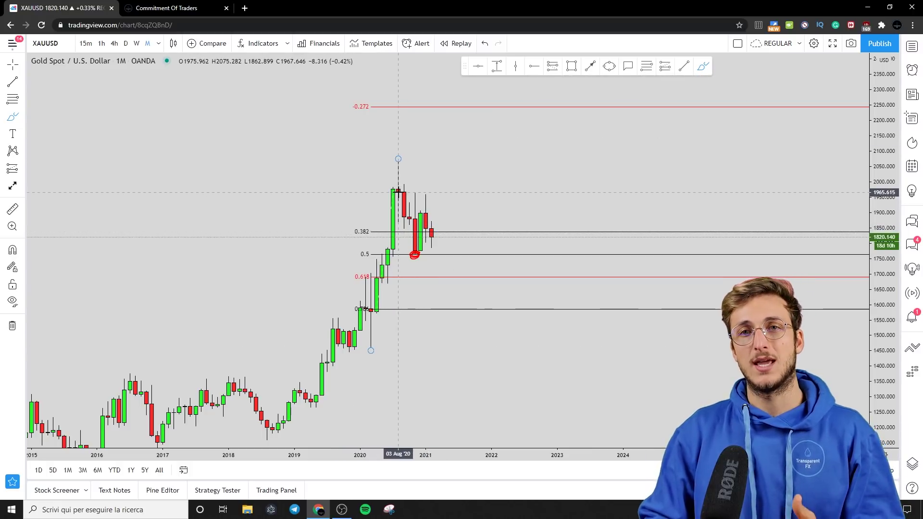
- Mark the 0.382 level and sketch a rising brush path towards the -0.272 level, and undo the brush strokes on the chart
click(484, 44)
click(498, 44)
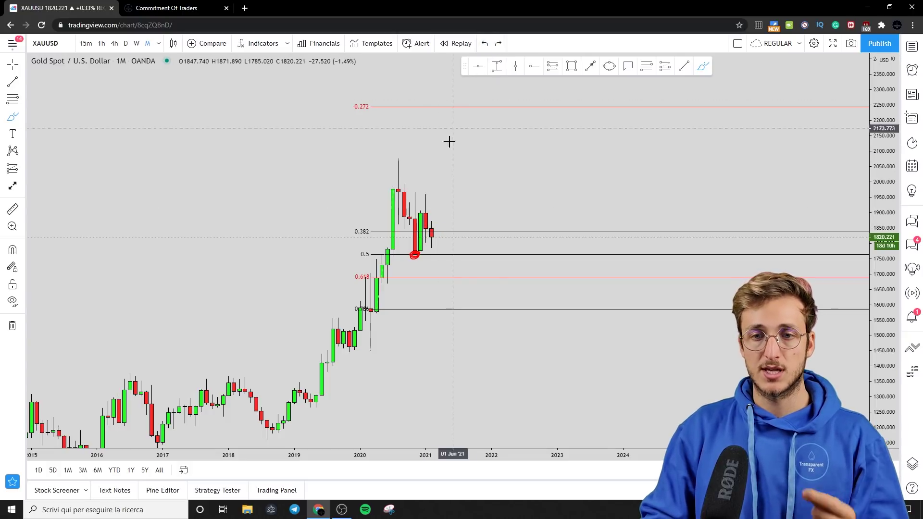
click(427, 236)
mouse_move(431, 231)
mouse_down()
mouse_move(438, 234)
mouse_move(464, 120)
mouse_up()
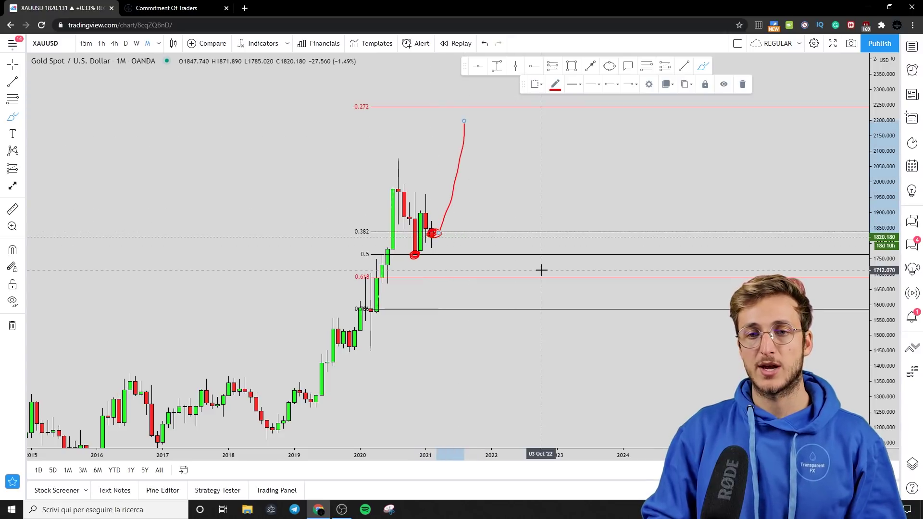
click(485, 43)
click(485, 43)
click(485, 43)
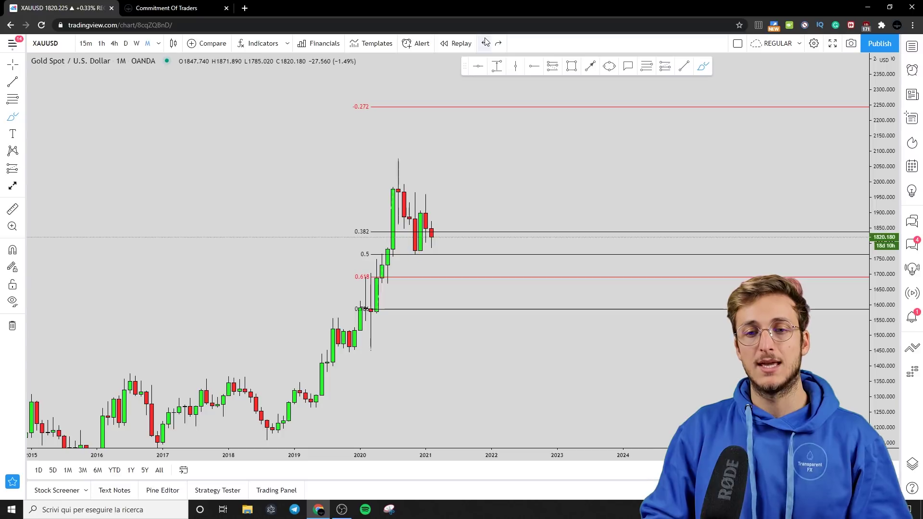
- Remove a brush stroke traced from the March 2020 low towards the -0.272 level, and delete the Fibonacci retracement
mouse_move(370, 354)
mouse_down()
mouse_move(391, 180)
mouse_move(418, 253)
mouse_move(453, 124)
mouse_up()
click(744, 85)
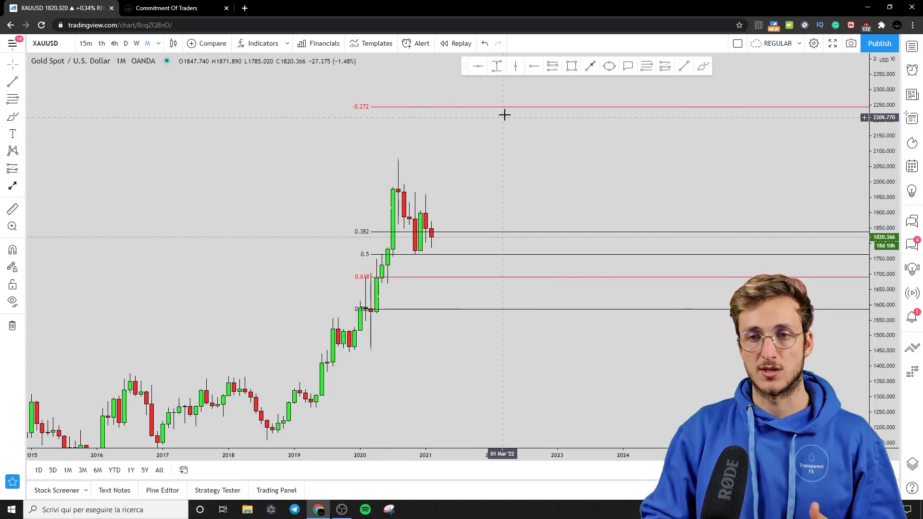
click(513, 107)
click(690, 85)
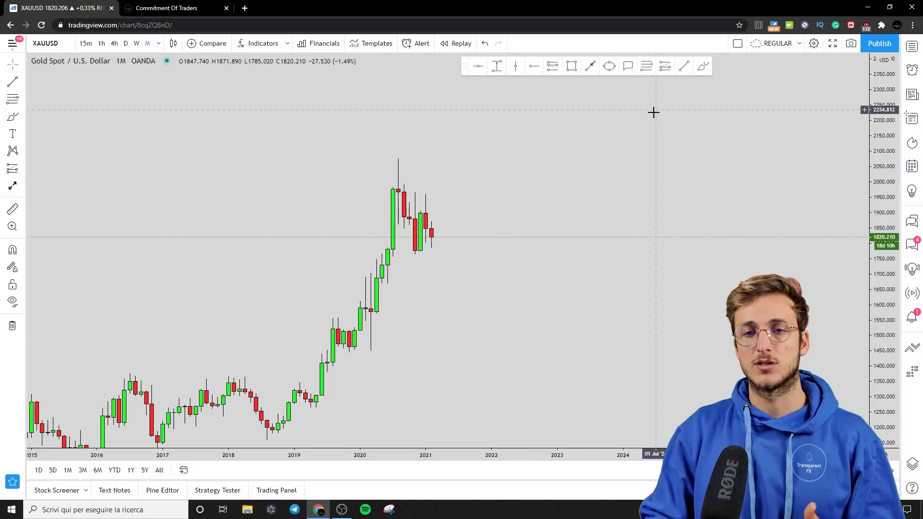
- Switch the gold chart to the weekly timeframe and bring the latest candles into view
click(137, 44)
drag(500, 259, 522, 314)
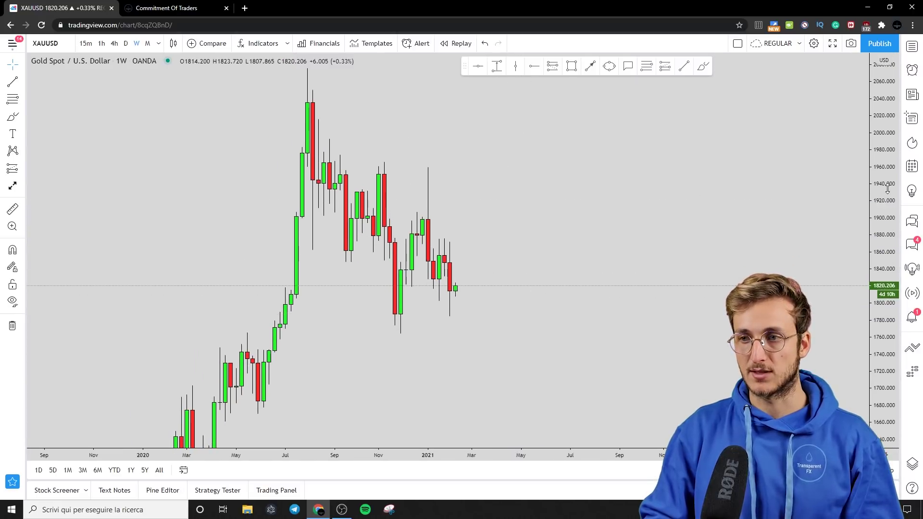
- Trace the decline from the January 2021 high to the latest weekly candle with a brush stroke, and delete it
click(703, 67)
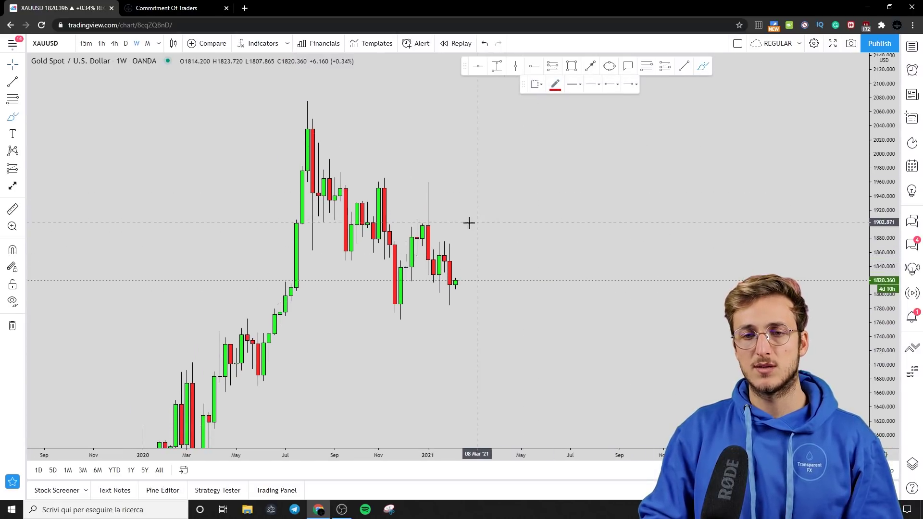
mouse_move(428, 187)
mouse_down()
mouse_move(432, 271)
mouse_move(437, 281)
mouse_move(445, 242)
mouse_move(455, 312)
mouse_up()
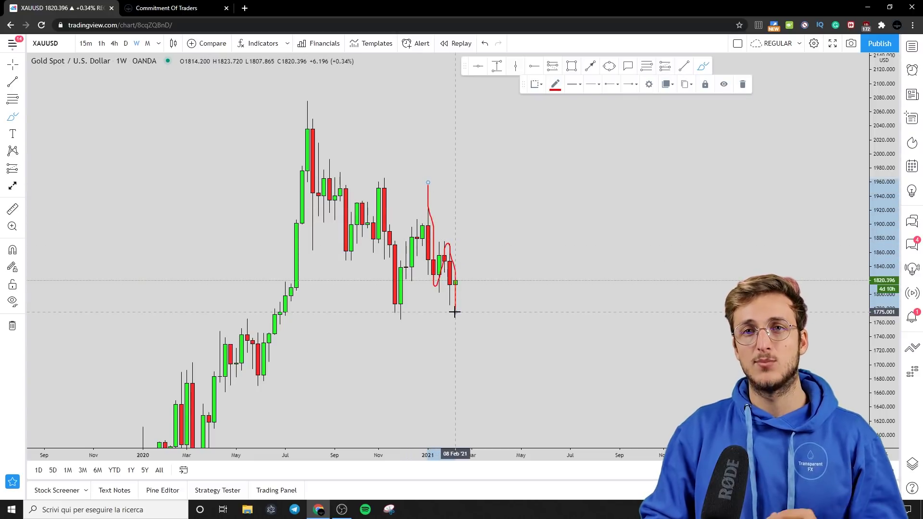
click(742, 84)
- Mark the weekly resistance with a horizontal brush line and a rectangle from about 1869 to 1888, spanning 14 Dec '20 to 08 Mar '21
mouse_move(464, 245)
mouse_down()
mouse_move(413, 246)
mouse_move(462, 243)
mouse_up()
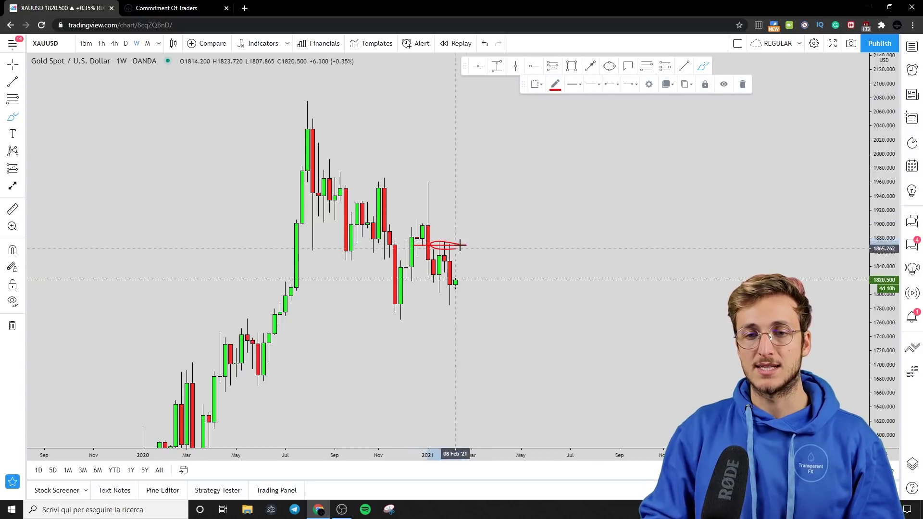
click(485, 44)
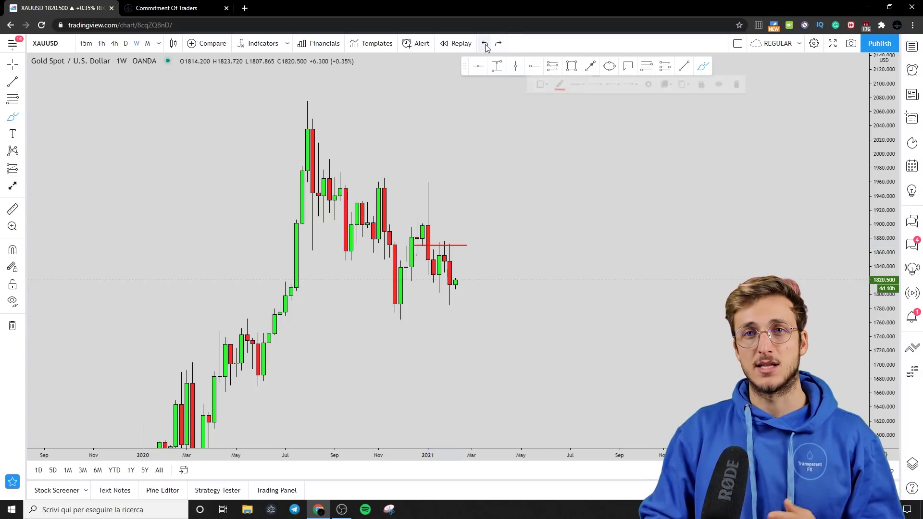
click(572, 68)
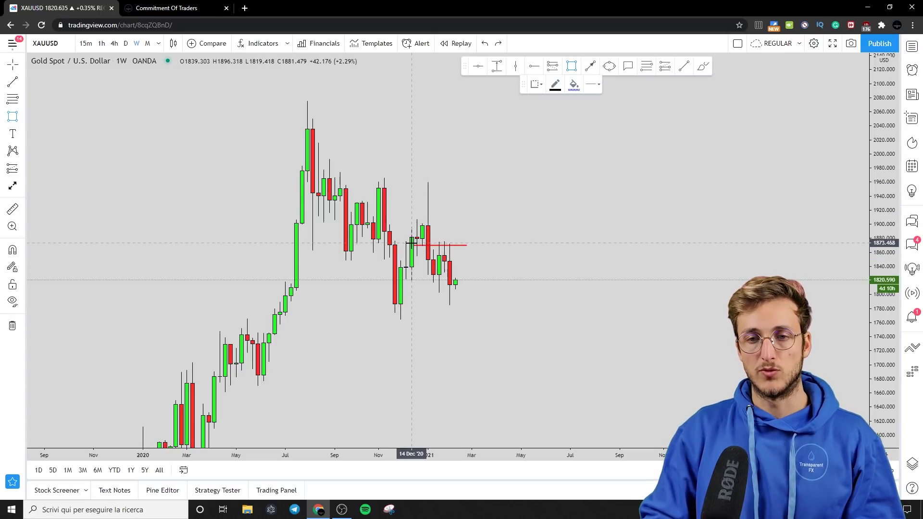
drag(411, 245, 477, 233)
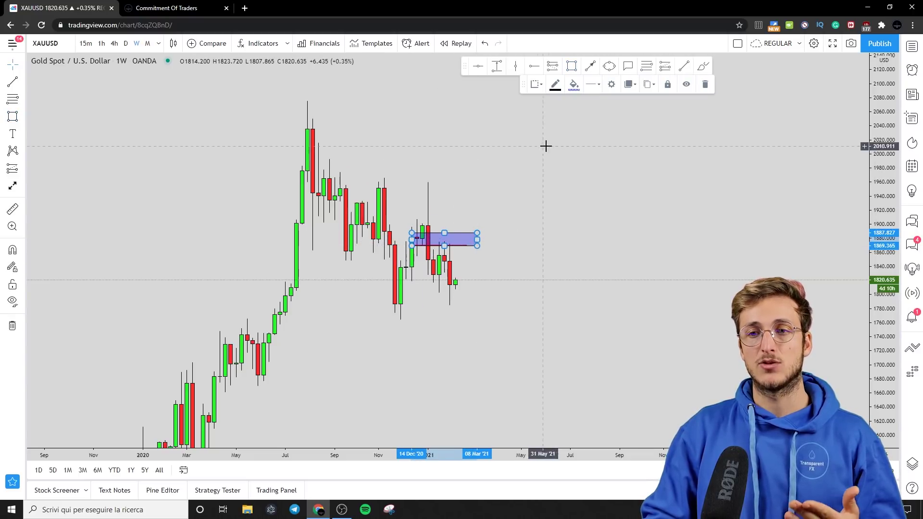
- Circle the rejections at the weekly resistance and trace the drop with brush strokes, and undo all the drawings including the rectangle
click(703, 66)
mouse_move(417, 232)
mouse_down()
mouse_move(408, 237)
mouse_move(454, 237)
mouse_move(441, 244)
mouse_move(454, 242)
mouse_move(457, 291)
mouse_up()
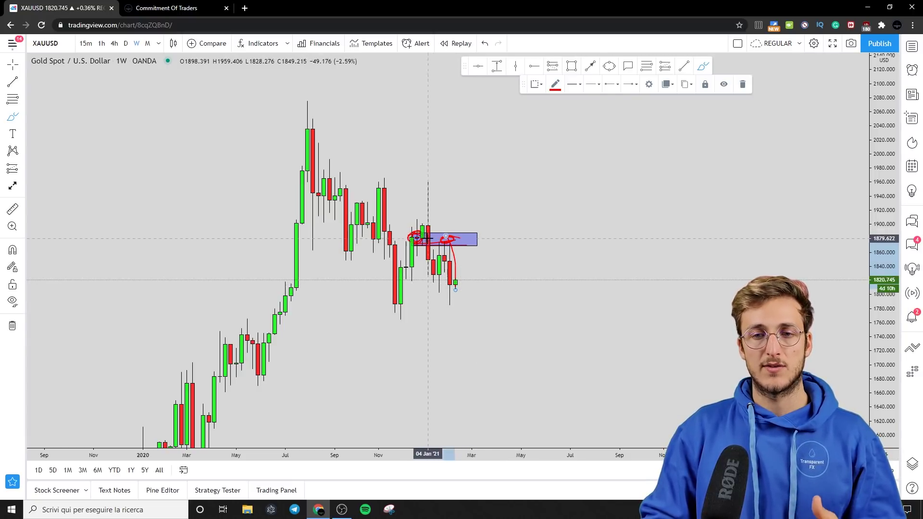
drag(448, 239, 460, 301)
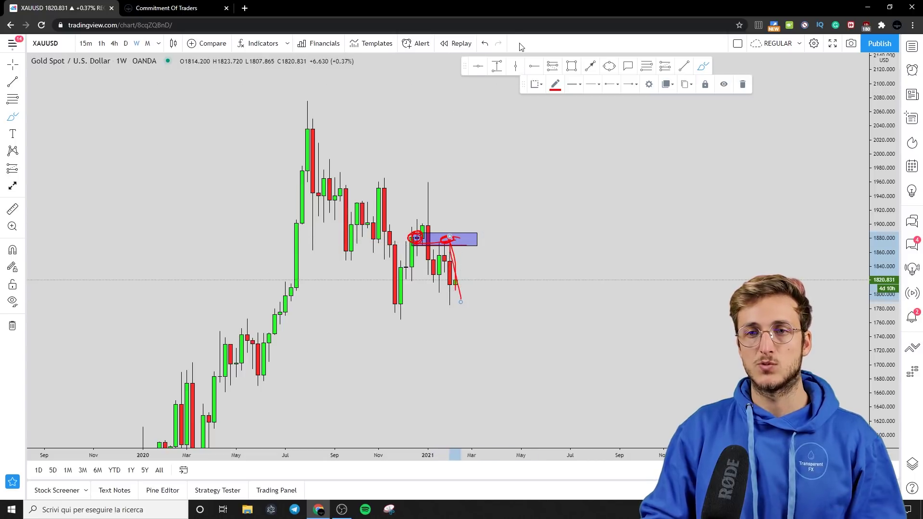
click(485, 44)
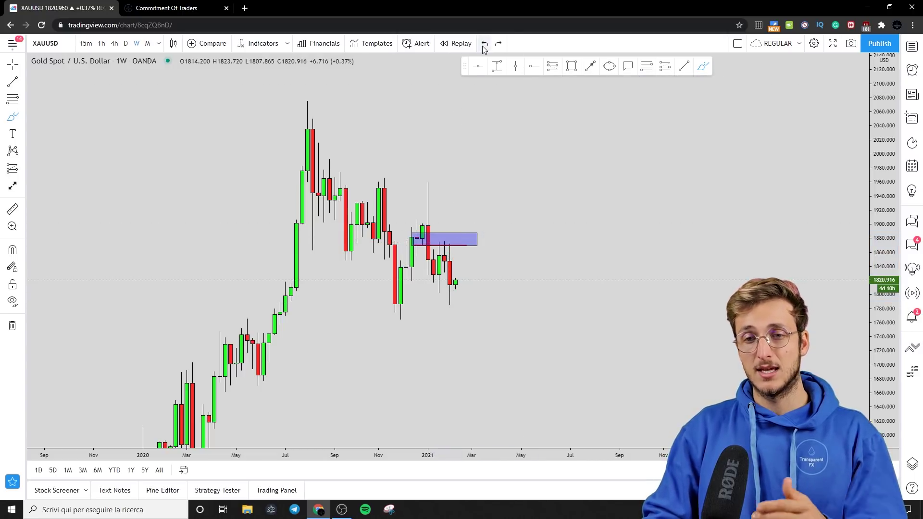
click(485, 43)
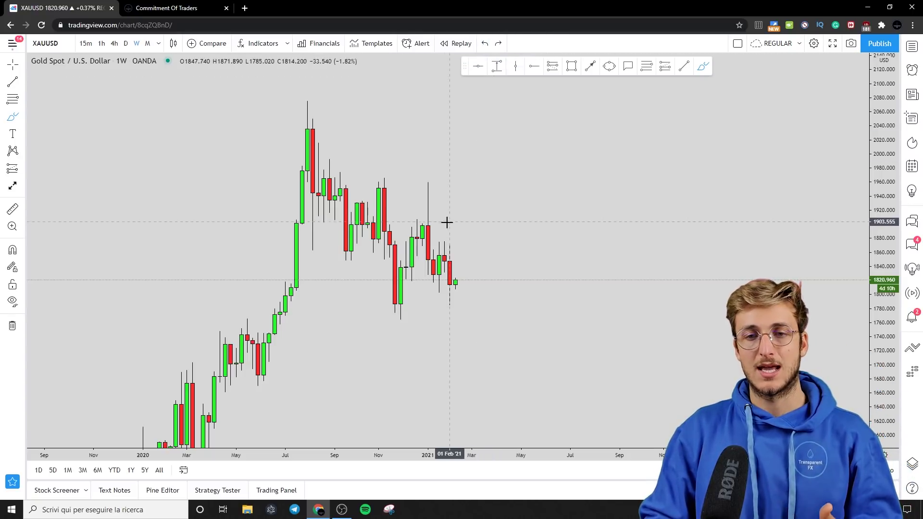
- Trace the January 2021 decline with a temporary brush stroke, and draw a Fibonacci retracement from that January high to the 18 Jan '21 low
mouse_move(429, 175)
mouse_down()
mouse_move(432, 291)
mouse_move(444, 246)
mouse_up()
click(743, 84)
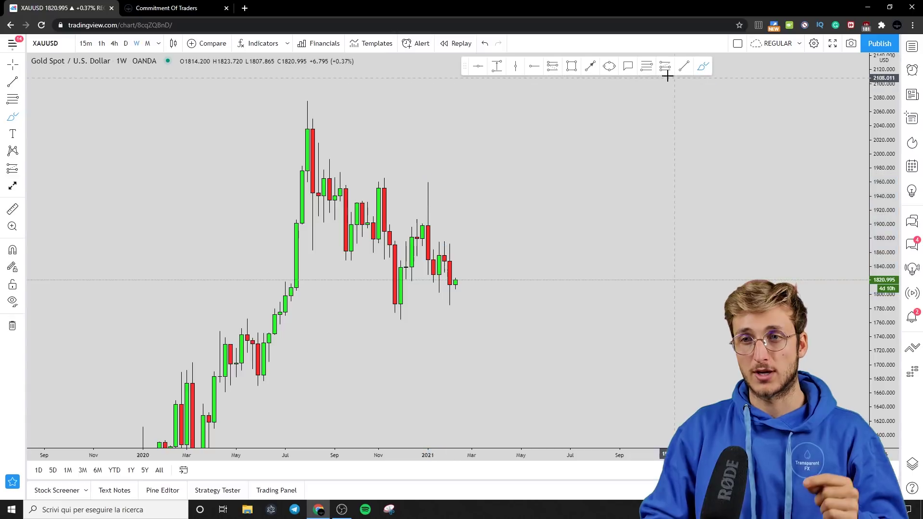
click(647, 71)
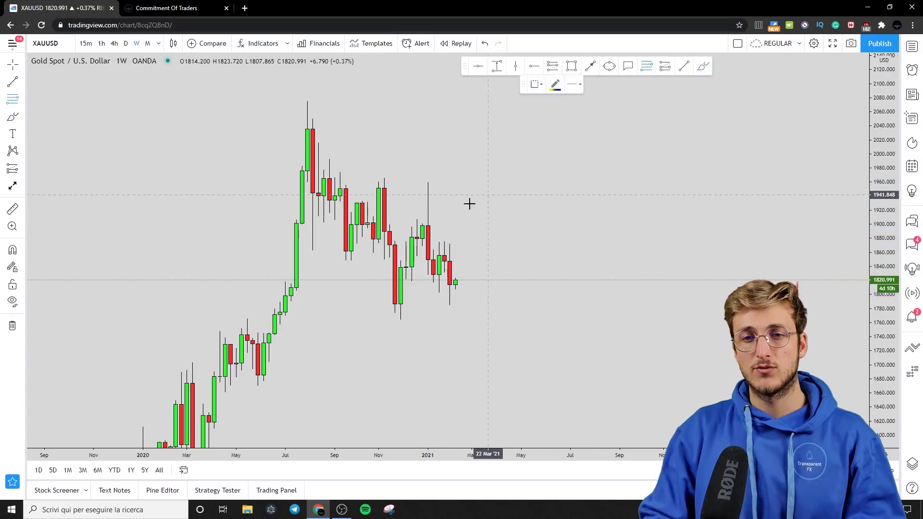
click(428, 183)
click(440, 291)
- Circle the weekly candle highs at the 0.382 level with the brush, and delete the mark
click(702, 65)
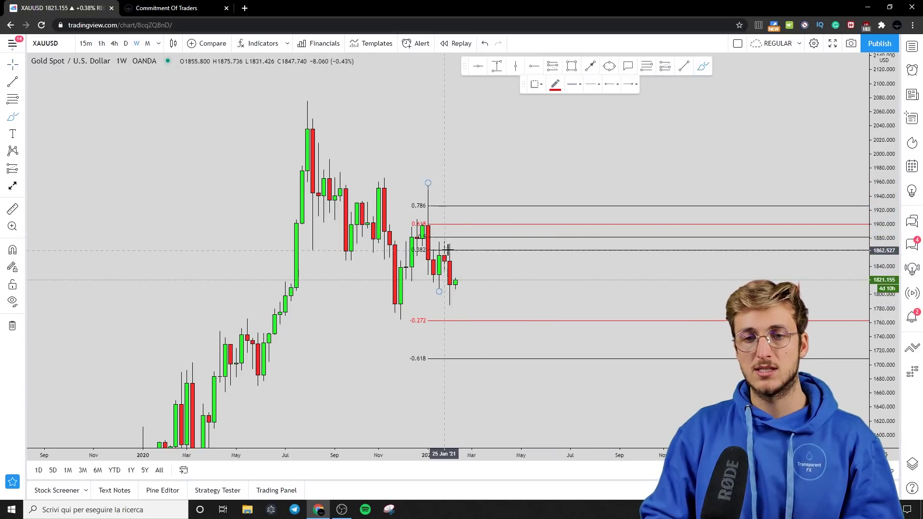
drag(439, 250, 435, 248)
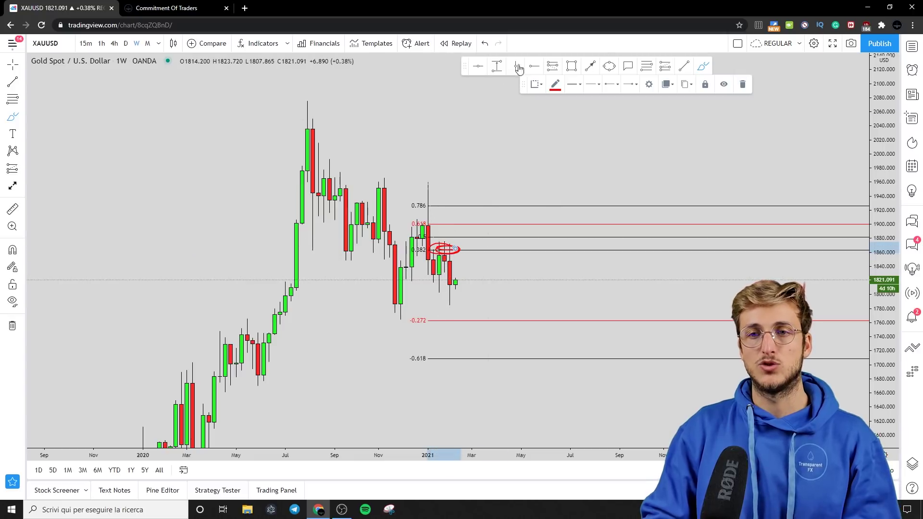
click(741, 85)
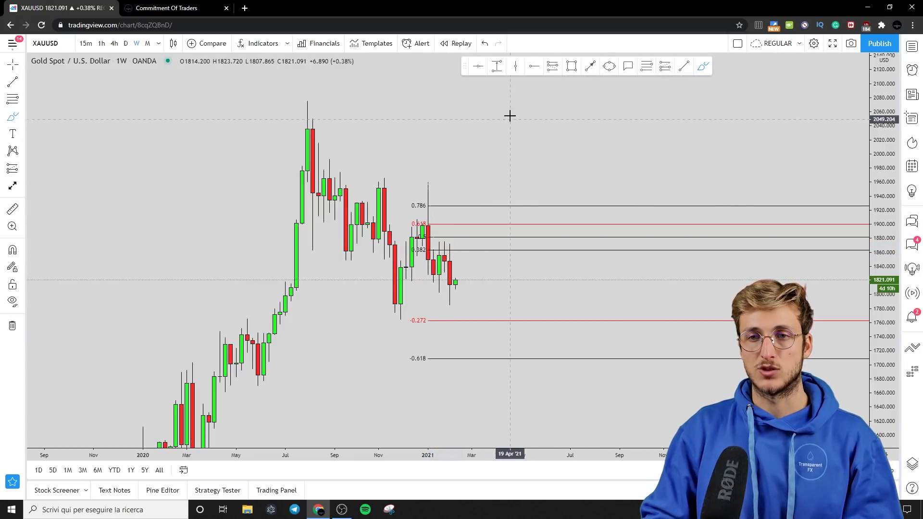
- Mark the 0.382 area with a rectangle from about 1861 to 1875, ending at 05 Apr '21, and trace the rejection with brush strokes
click(571, 65)
drag(428, 251, 499, 242)
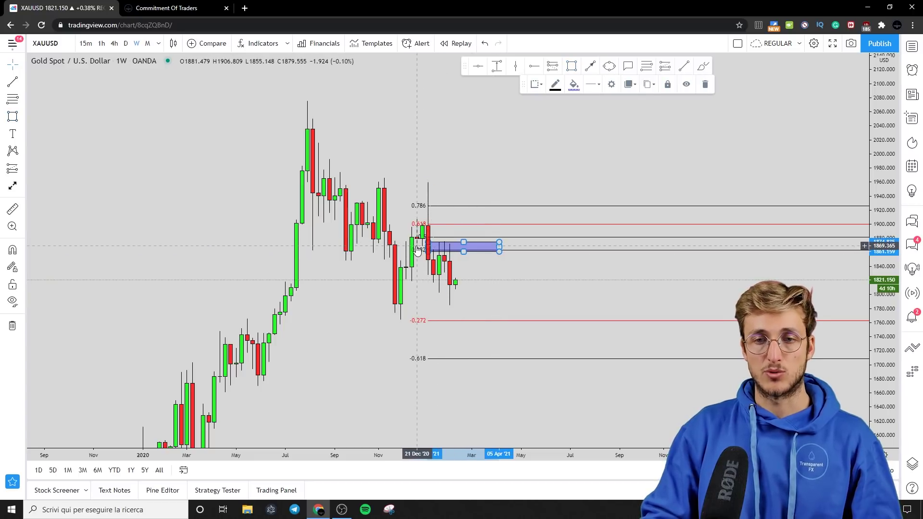
click(702, 65)
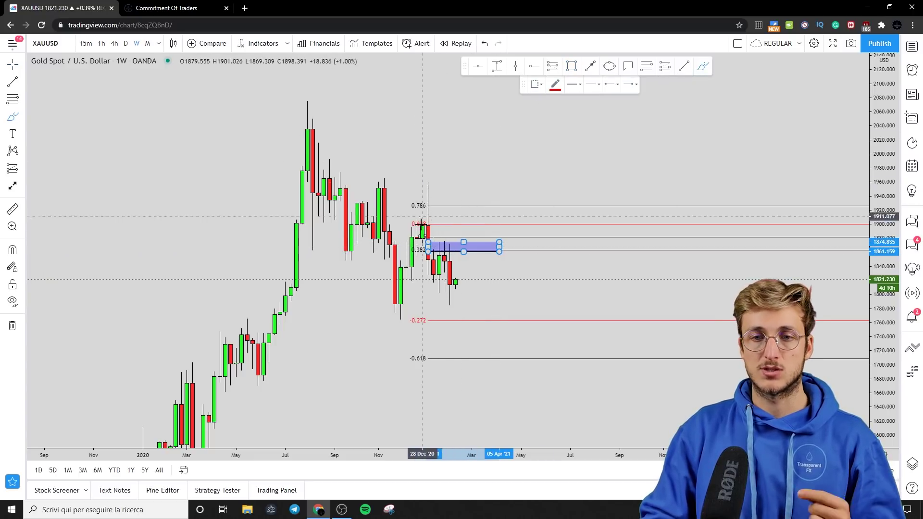
mouse_move(455, 241)
mouse_down()
mouse_move(431, 243)
mouse_move(424, 165)
mouse_move(439, 289)
mouse_up()
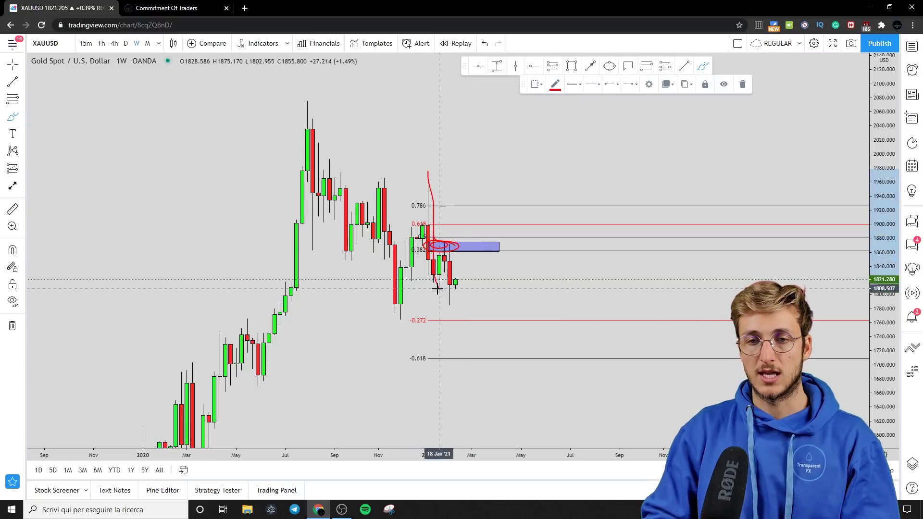
click(485, 43)
mouse_move(441, 240)
mouse_down()
mouse_move(441, 250)
mouse_move(449, 244)
mouse_move(460, 298)
mouse_up()
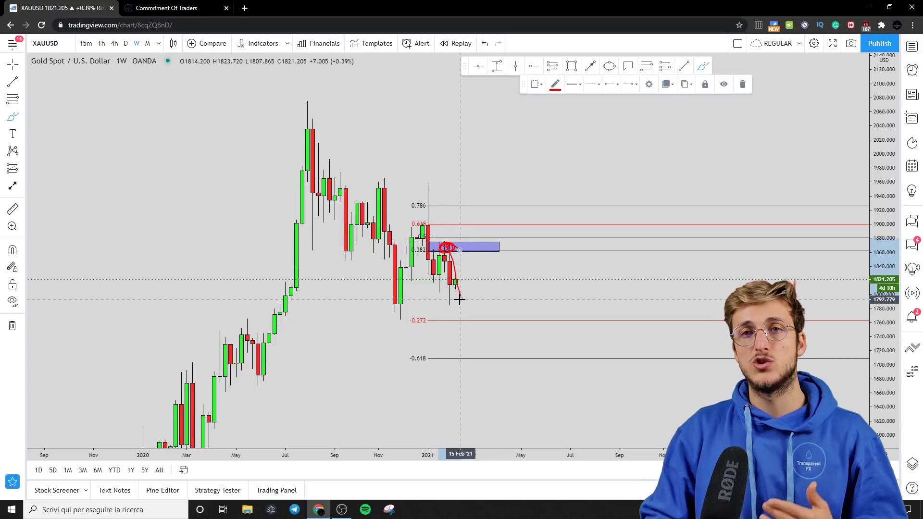
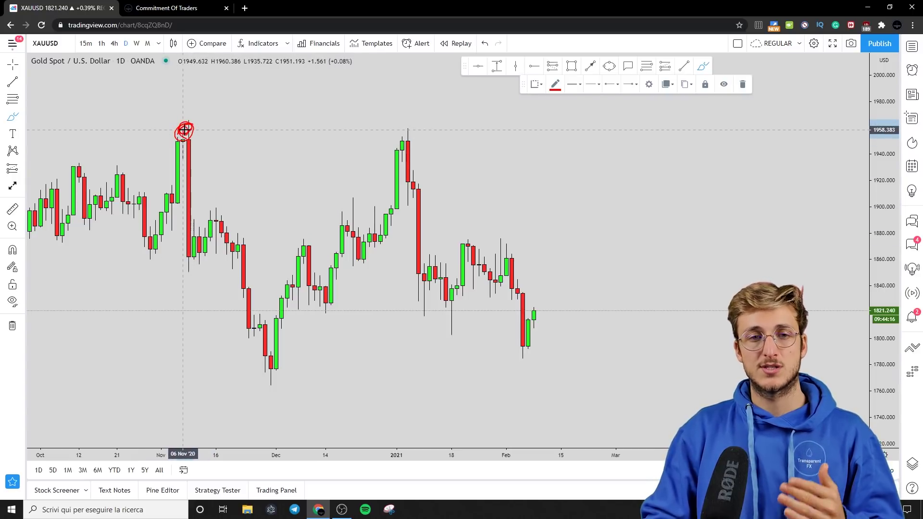
- Trace the daily swings with brush strokes from the 06 Nov '20 high to about 21 Jan '21, circling the main turning points
drag(184, 130, 194, 262)
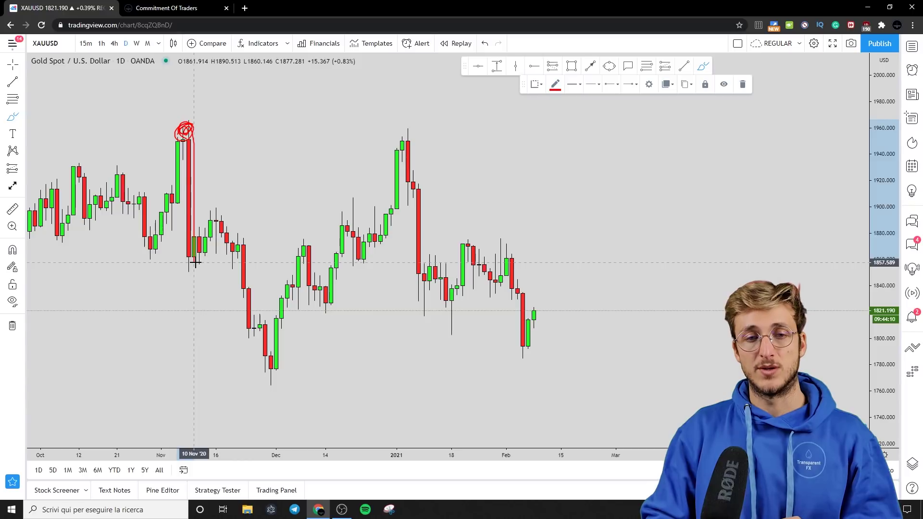
mouse_move(195, 262)
mouse_down()
mouse_move(197, 226)
mouse_move(210, 223)
mouse_move(222, 243)
mouse_move(243, 237)
mouse_up()
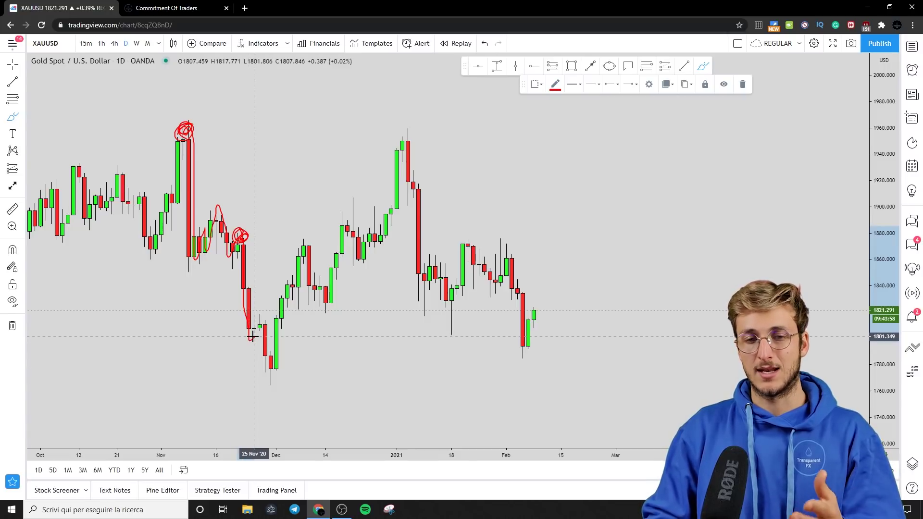
mouse_move(254, 335)
mouse_down()
mouse_move(260, 318)
mouse_move(269, 373)
mouse_move(296, 243)
mouse_move(305, 239)
mouse_move(300, 247)
mouse_up()
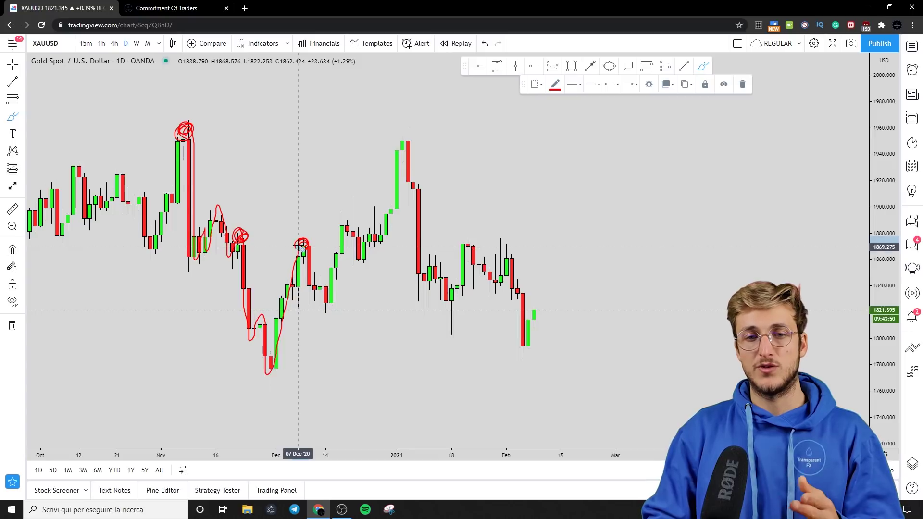
mouse_move(301, 245)
mouse_down()
mouse_move(313, 303)
mouse_move(319, 278)
mouse_move(326, 304)
mouse_up()
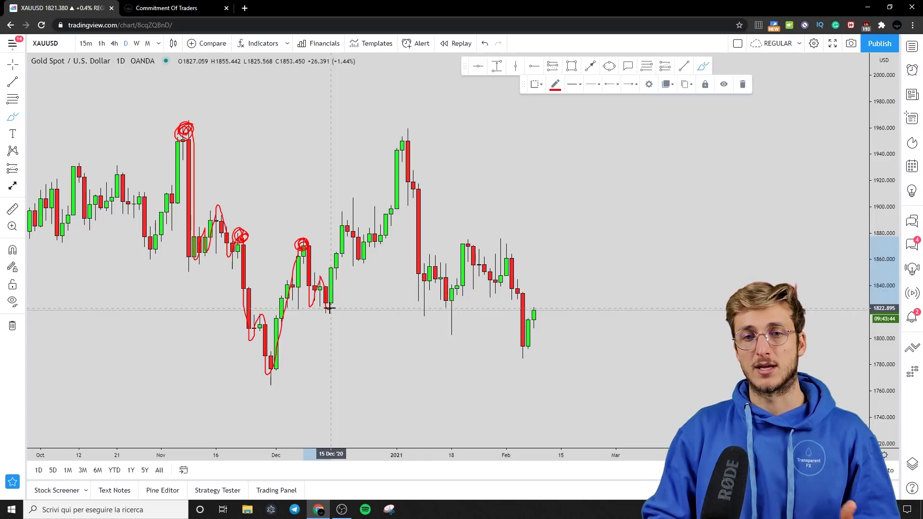
mouse_move(329, 309)
mouse_down()
mouse_move(340, 216)
mouse_move(356, 206)
mouse_move(336, 219)
mouse_move(348, 212)
mouse_up()
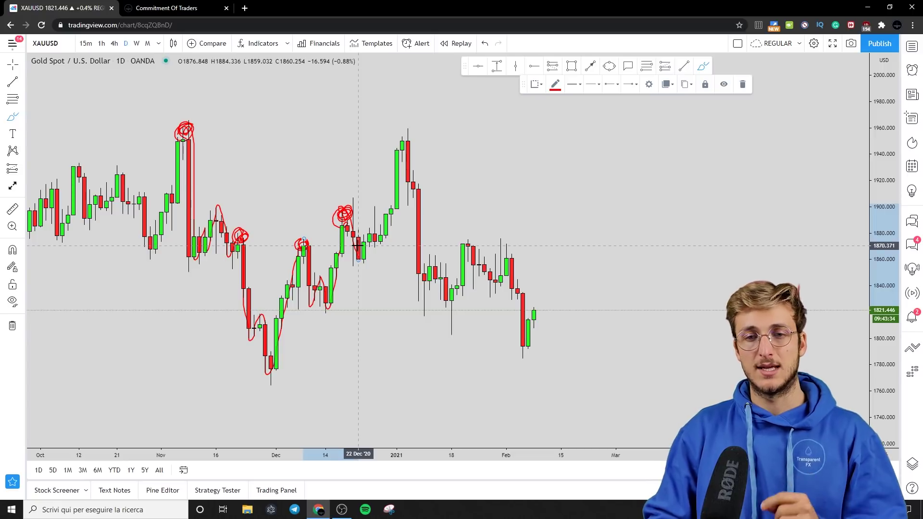
mouse_move(355, 256)
mouse_down()
mouse_move(373, 207)
mouse_move(380, 241)
mouse_move(410, 128)
mouse_up()
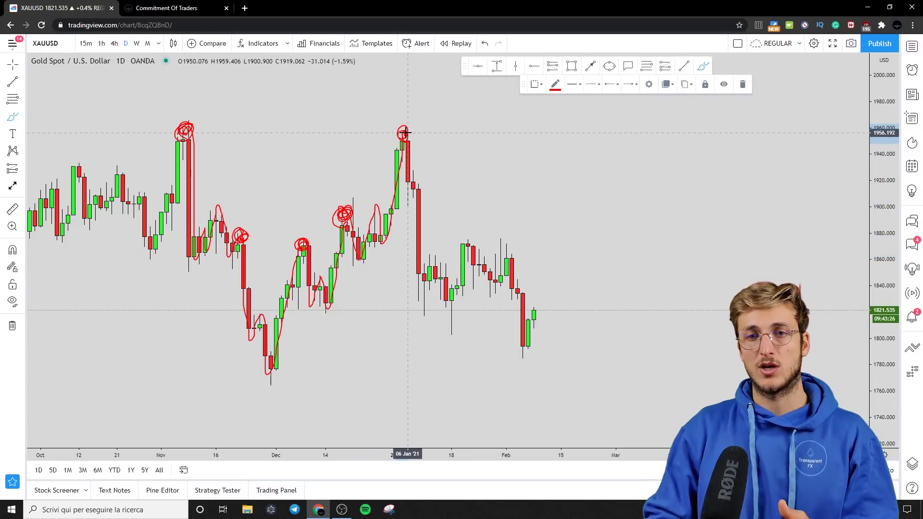
drag(403, 132, 418, 207)
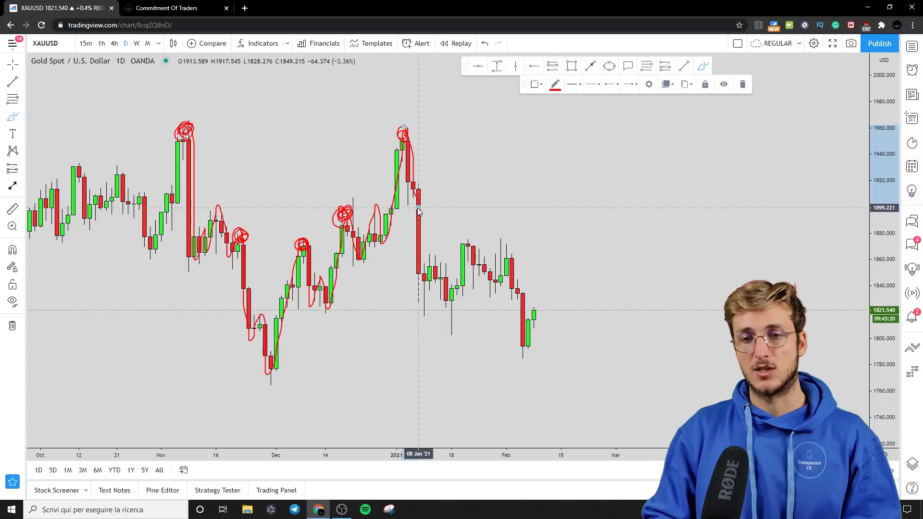
mouse_move(417, 208)
mouse_down()
mouse_move(417, 199)
mouse_move(439, 305)
mouse_move(430, 300)
mouse_move(457, 293)
mouse_move(445, 303)
mouse_move(468, 234)
mouse_up()
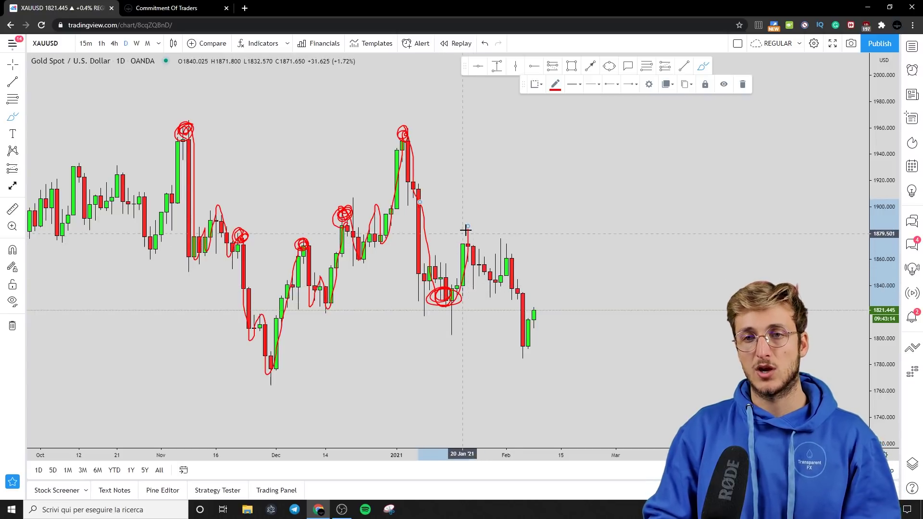
- Draw a Fibonacci retracement from the 06 Jan '21 high to the 18 Jan '21 low on the daily chart, and delete it
click(647, 67)
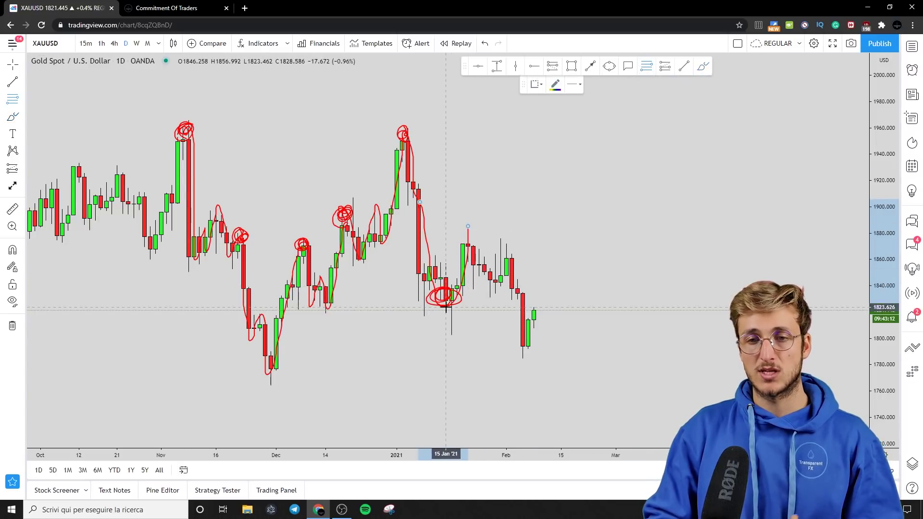
click(408, 126)
click(451, 335)
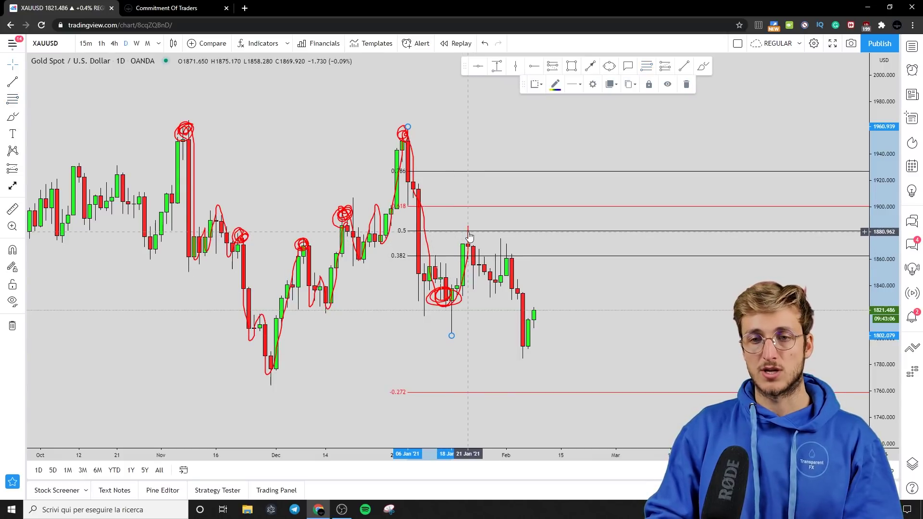
click(686, 84)
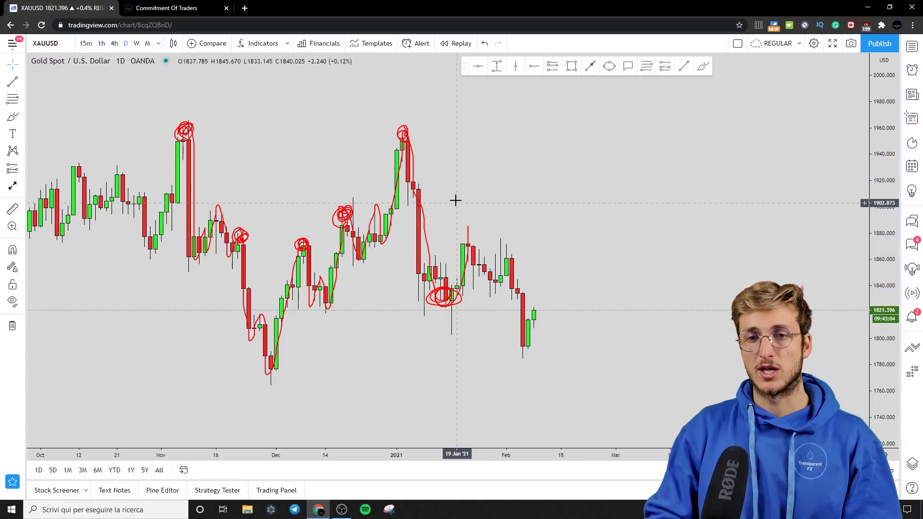
- Circle the brief pause before the 08 Jan '21 daily drop with the brush, and delete the mark
click(702, 67)
drag(418, 189, 424, 181)
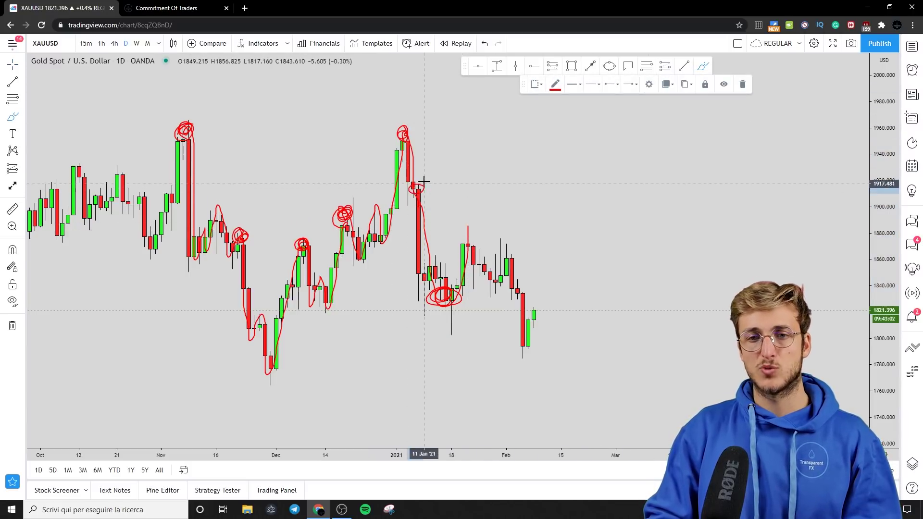
click(742, 84)
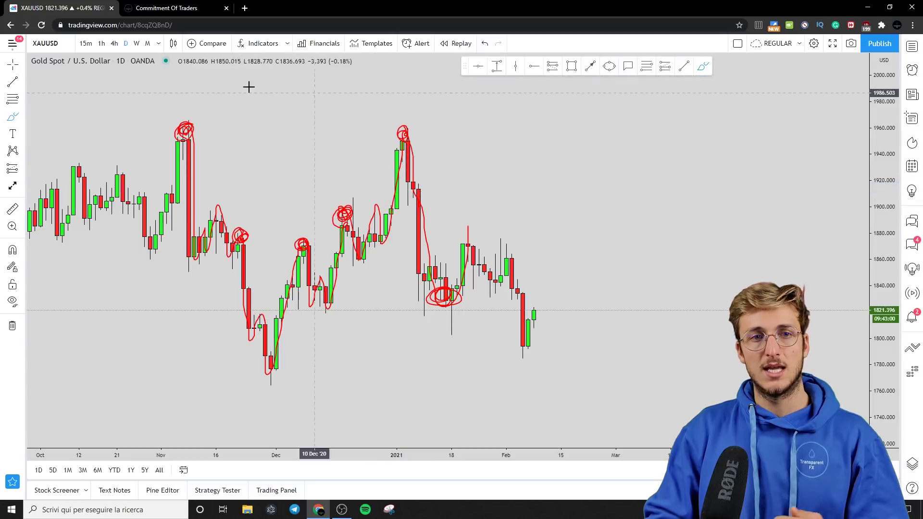
- Examine the early January 2021 decline on the 4h timeframe with a temporary brush stroke, and return to the daily timeframe
click(114, 44)
scroll(341, 236, up, 5)
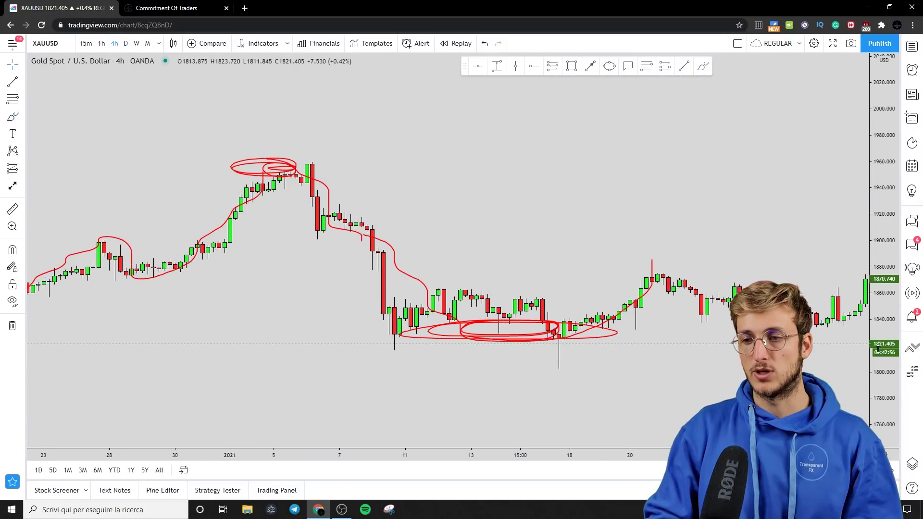
click(704, 66)
mouse_move(358, 201)
mouse_down()
mouse_move(420, 185)
mouse_move(433, 144)
mouse_up()
click(742, 84)
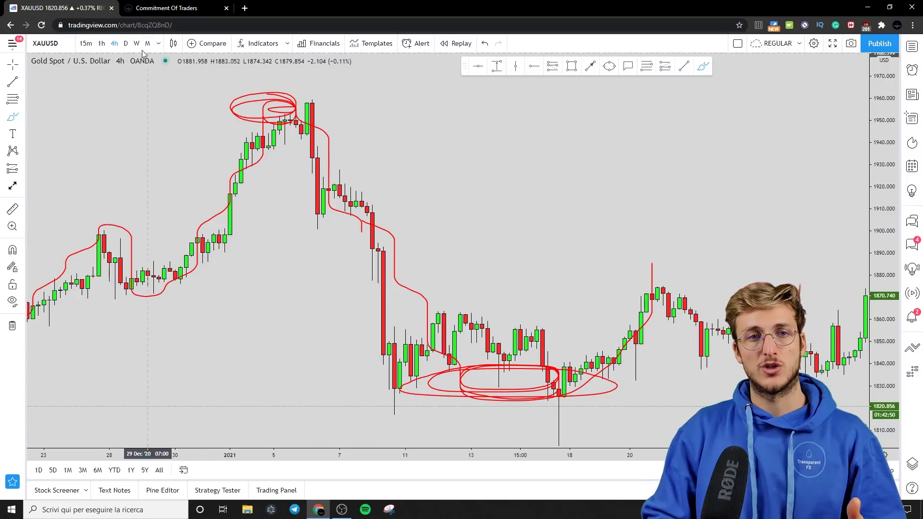
click(125, 44)
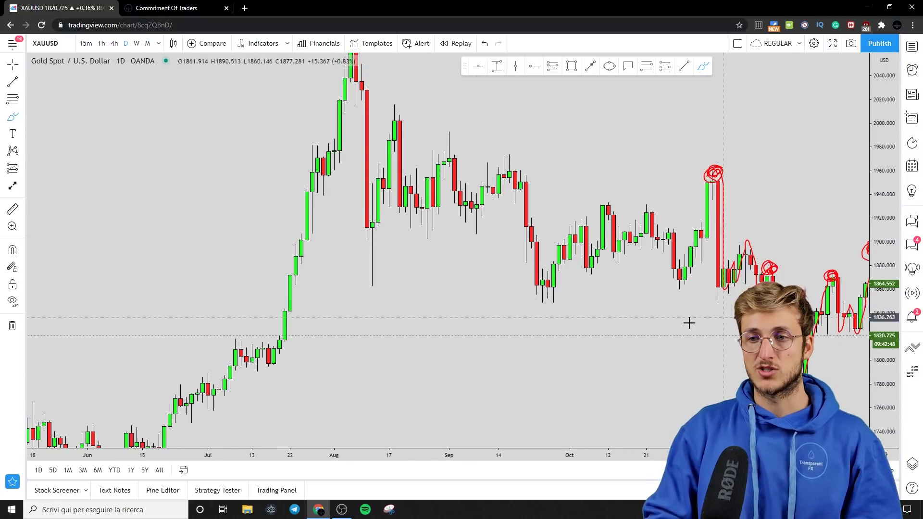
- Trace the daily swings after the 21 Jan '21 high, delete that brush stroke, and draw a short upward one from the latest candle
drag(690, 324, 128, 306)
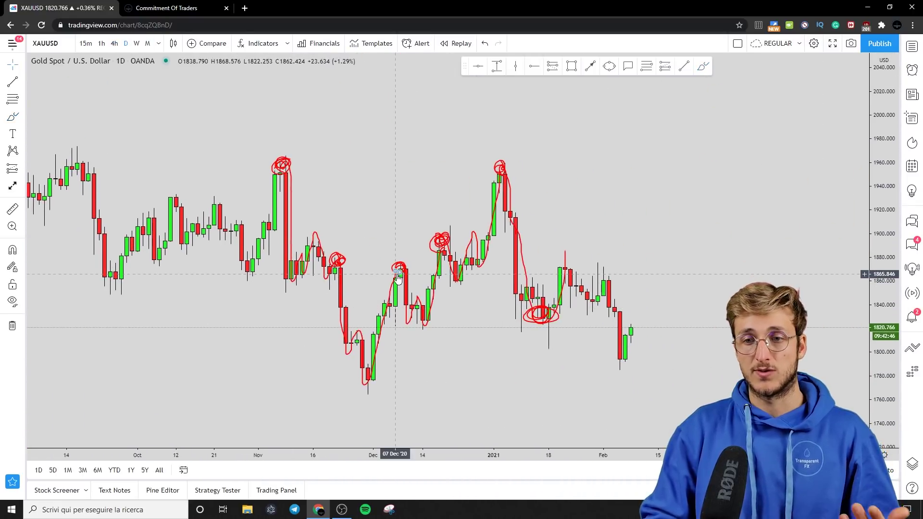
drag(627, 235, 538, 227)
click(703, 66)
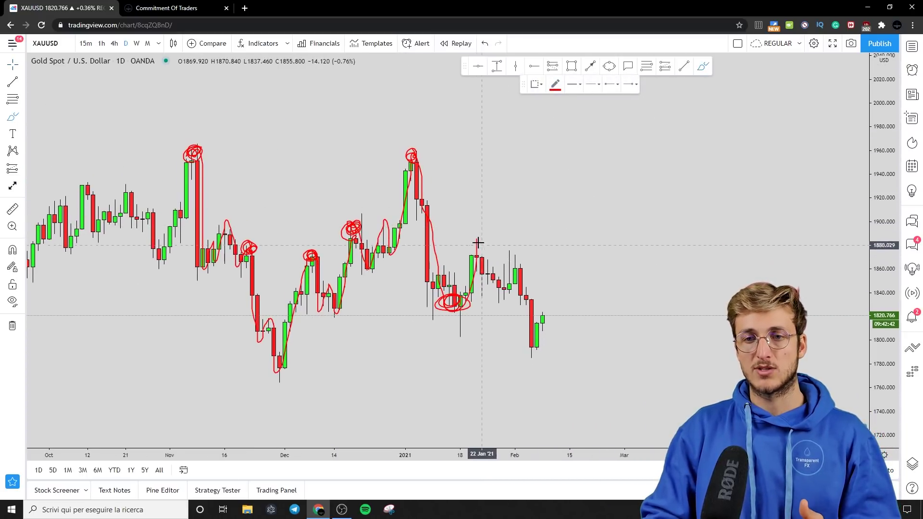
mouse_move(510, 272)
mouse_down()
mouse_move(522, 272)
mouse_move(531, 347)
mouse_move(540, 354)
mouse_move(553, 295)
mouse_up()
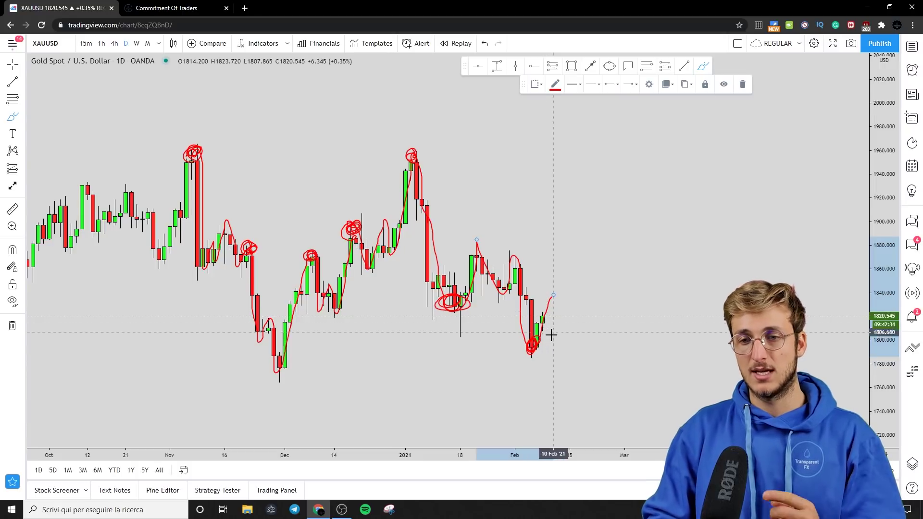
click(743, 85)
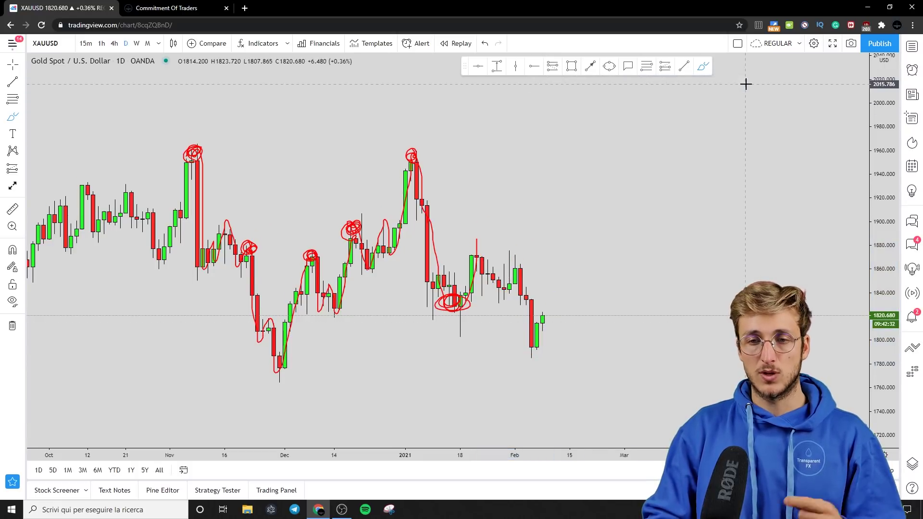
drag(542, 325, 550, 299)
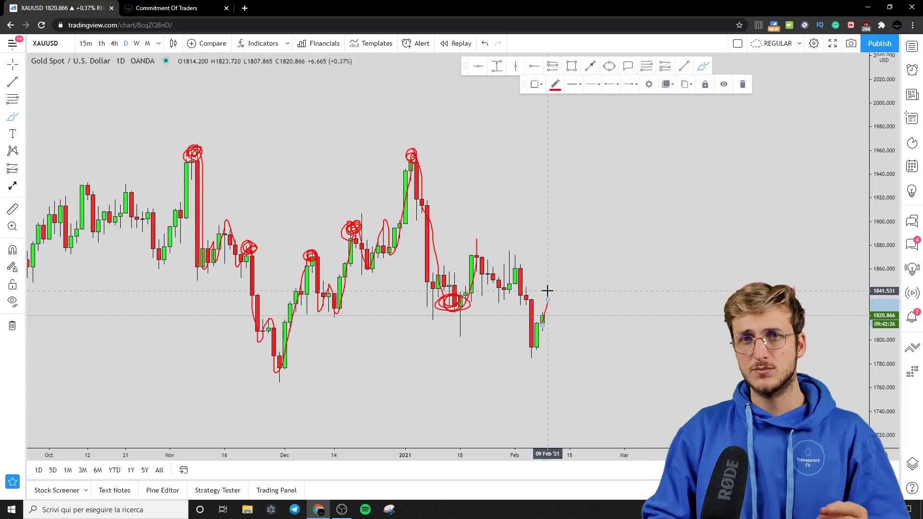
- Delete the upward brush stroke, then draw a horizontal brush line under the late-January lows at about 1832 with a short stroke towards it and delete that stroke
click(743, 85)
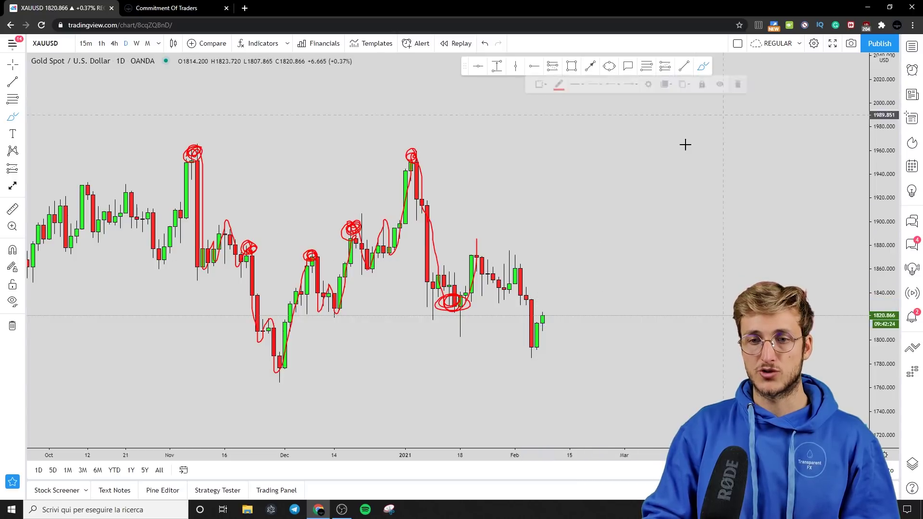
mouse_move(495, 302)
mouse_down()
mouse_move(564, 302)
mouse_move(543, 304)
mouse_up()
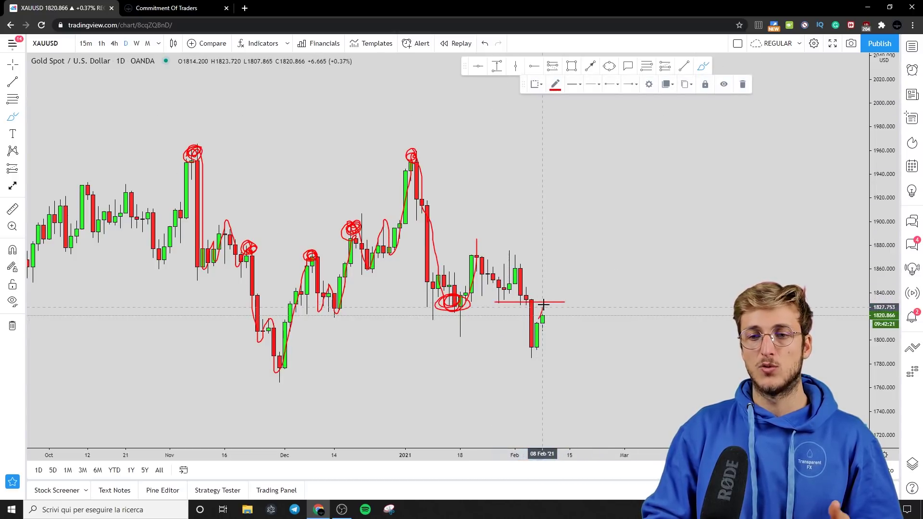
click(742, 84)
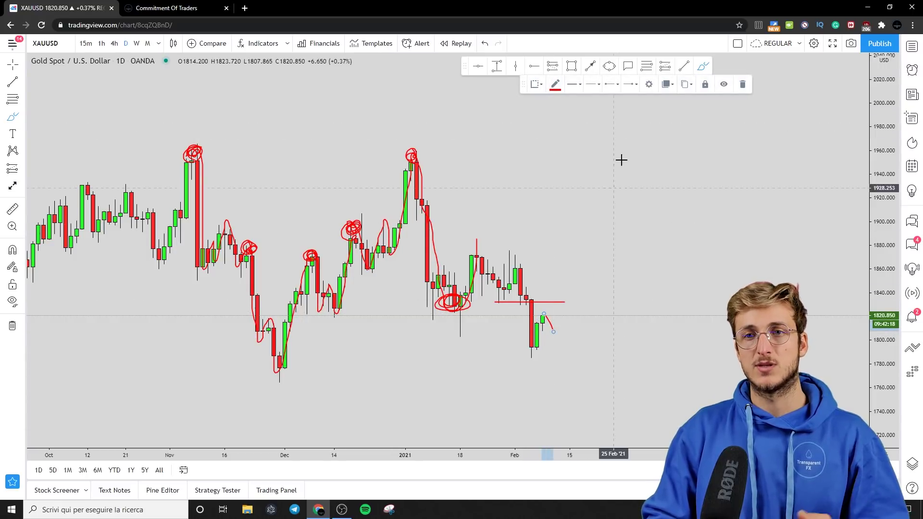
- Undo the brush drawings until the daily chart is clear of all traced swings, circles and lines
click(485, 44)
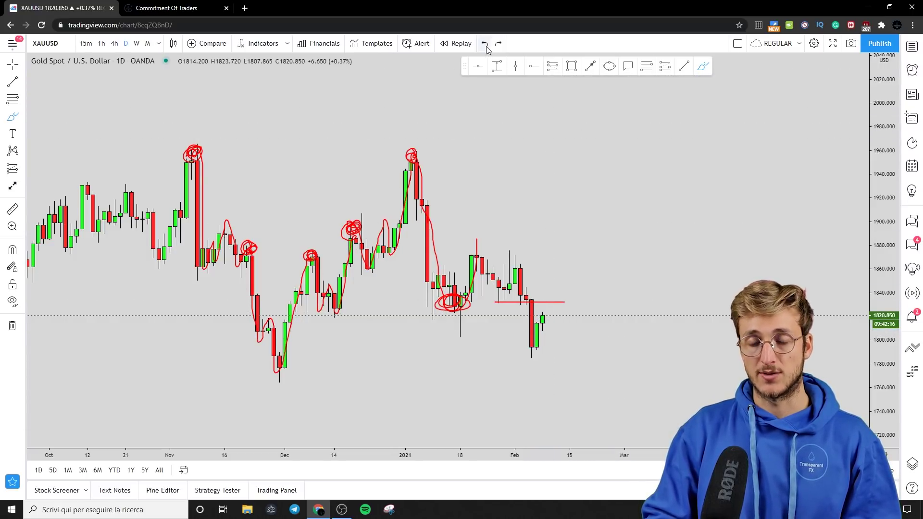
mouse_move(566, 327)
mouse_down()
mouse_move(356, 144)
mouse_move(496, 313)
mouse_move(602, 292)
mouse_up()
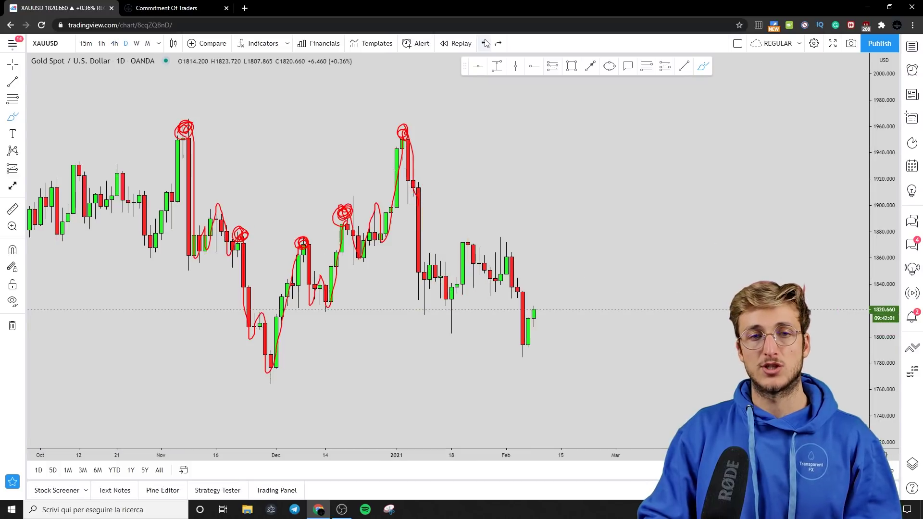
click(486, 43)
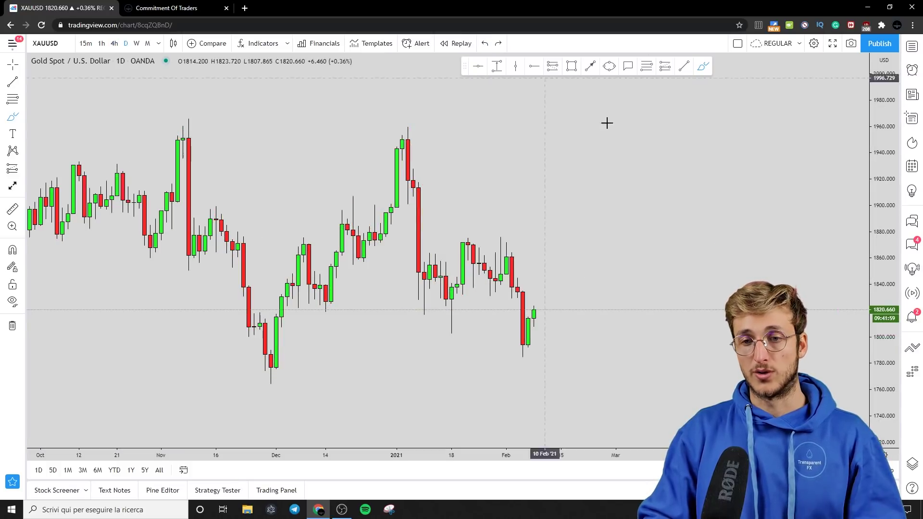
- Trace the daily swings from the 18 Jan '21 low with the brush, add a horizontal line at about 1830, and undo both
click(702, 66)
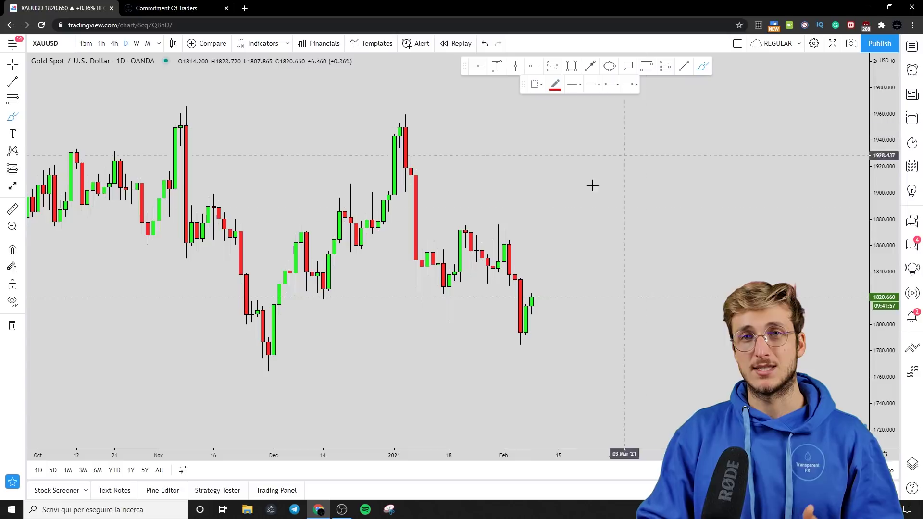
mouse_move(449, 322)
mouse_down()
mouse_move(508, 217)
mouse_move(525, 339)
mouse_move(542, 286)
mouse_up()
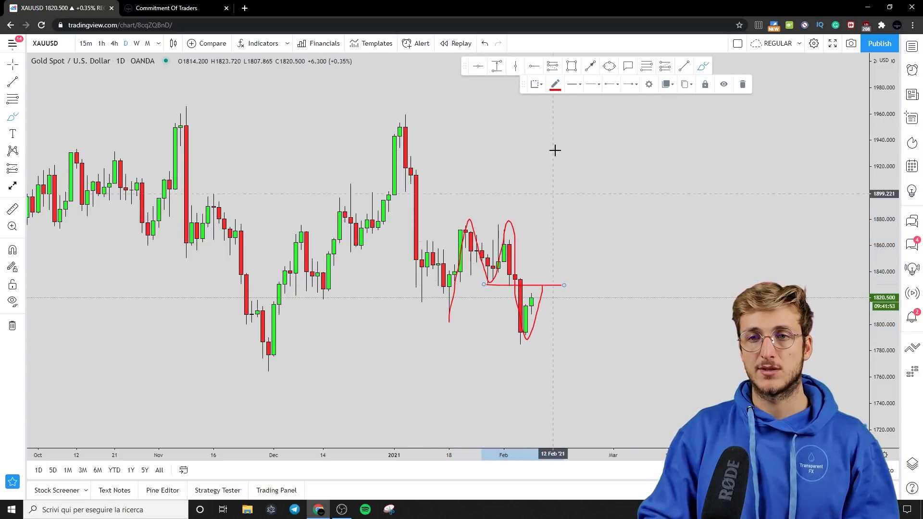
click(484, 43)
- Draw a rectangle zone from about 1832 to 1842, spanning late January to late February 2021
click(578, 67)
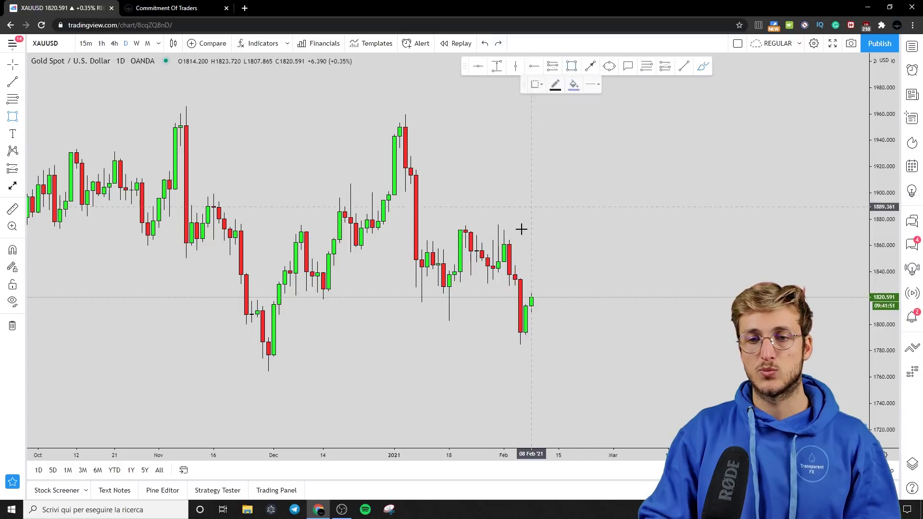
drag(482, 282, 597, 268)
- Circle the late-January lows and the retest area inside the rectangle zone with the brush, and undo both marks
click(698, 69)
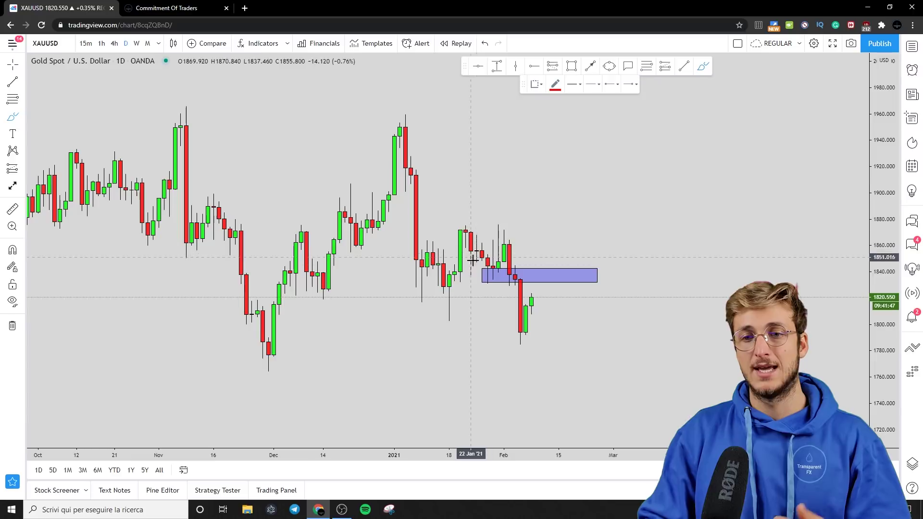
mouse_move(486, 270)
mouse_down()
mouse_move(552, 276)
mouse_move(532, 280)
mouse_up()
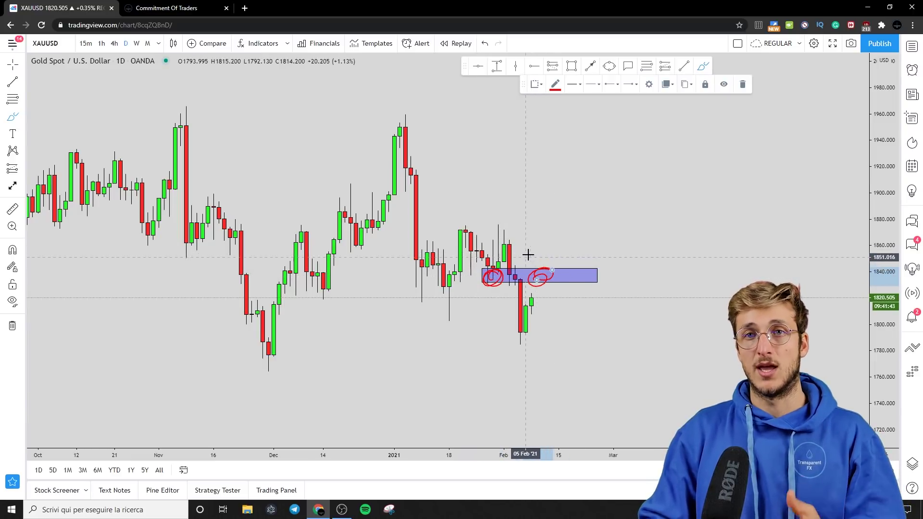
click(484, 43)
click(485, 43)
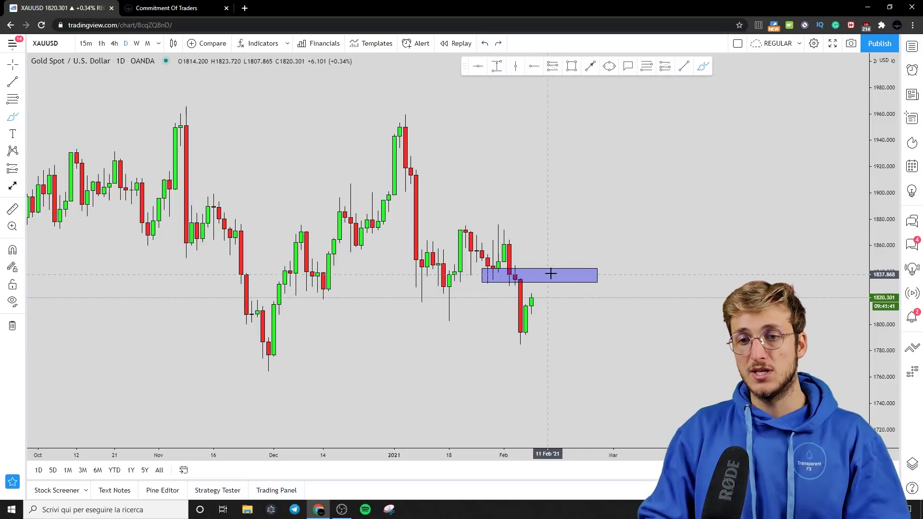
- Circle the retest area inside the zone around 10 Feb '21, sketch a short upward stroke from it, and undo that stroke
drag(551, 273, 545, 266)
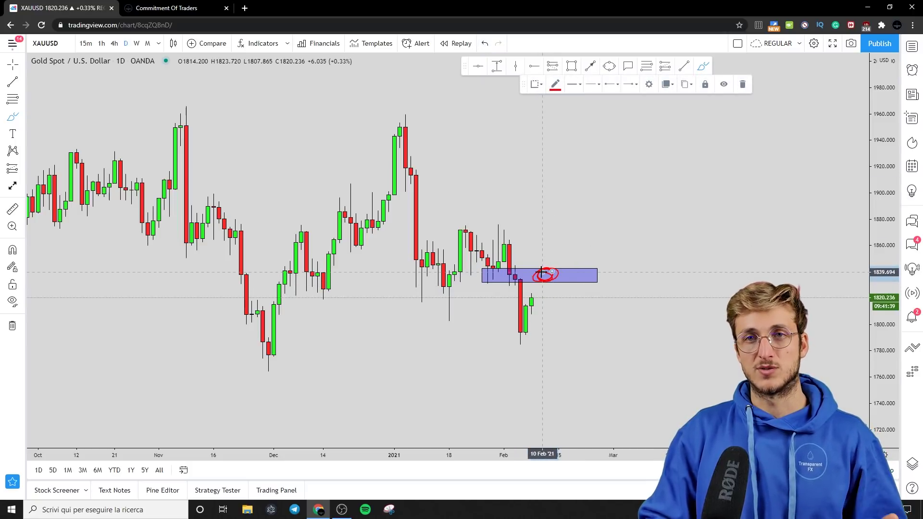
drag(551, 278, 558, 251)
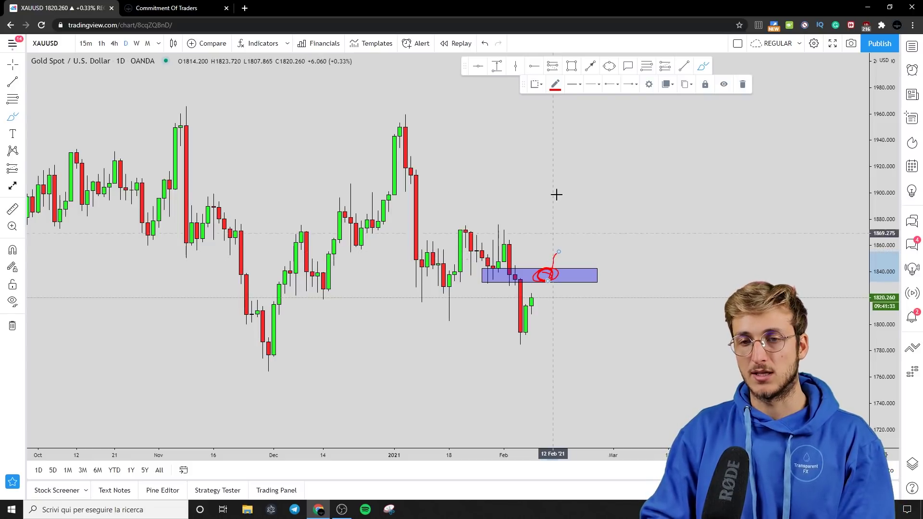
click(485, 43)
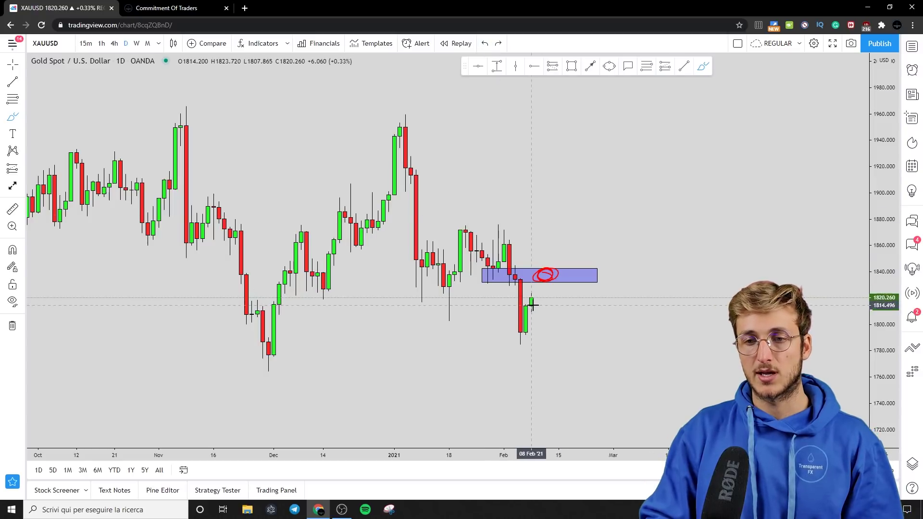
- Sketch a projected rise into the zone and a drop to about 1760, retrace it from the early-February high, and undo all brush marks
mouse_move(534, 305)
mouse_down()
mouse_move(558, 304)
mouse_move(582, 376)
mouse_up()
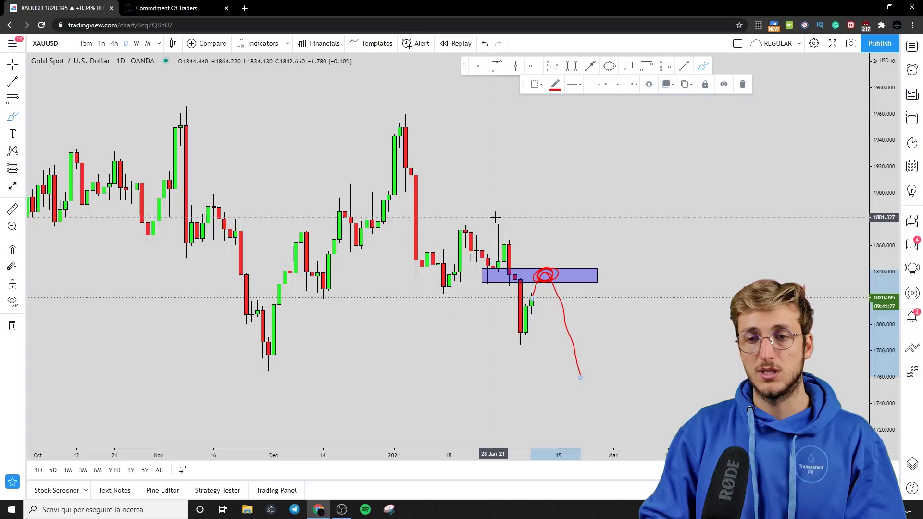
mouse_move(499, 225)
mouse_down()
mouse_move(519, 351)
mouse_move(540, 274)
mouse_move(580, 374)
mouse_up()
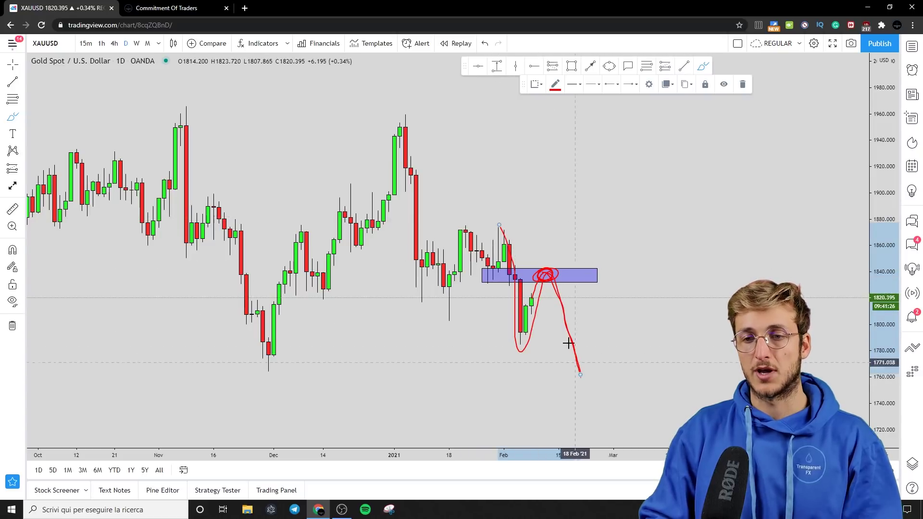
click(485, 43)
click(485, 43)
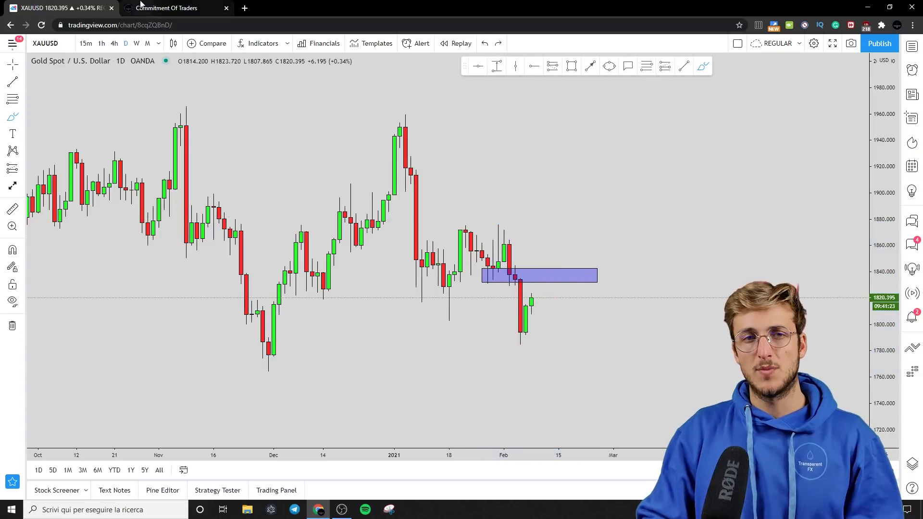
- Switch to the Commitment of Traders page and compare gold's net positions for 1/4/2021 and 2/1/2021
click(167, 8)
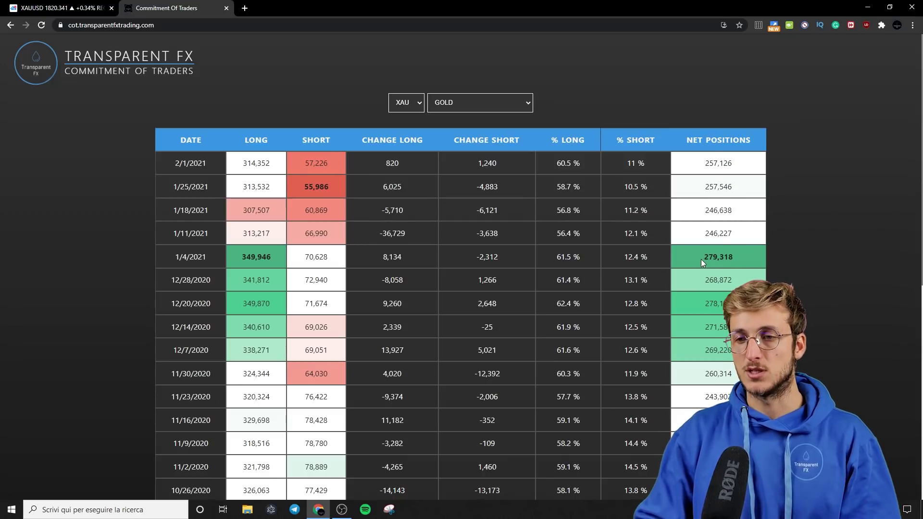
drag(701, 258, 749, 260)
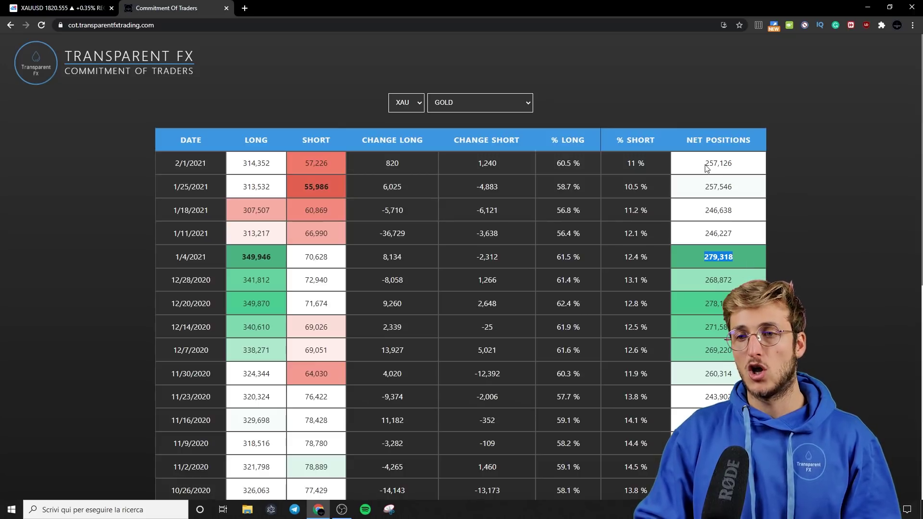
double_click(723, 164)
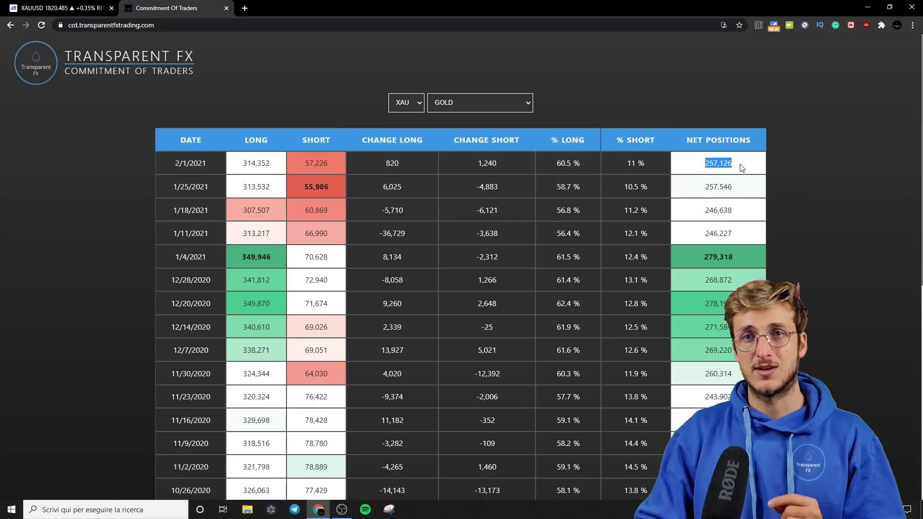
- Compare gold's weekly long and short changes for 2/1/2021 and 1/25/2021, and check the latest net positions again
double_click(511, 168)
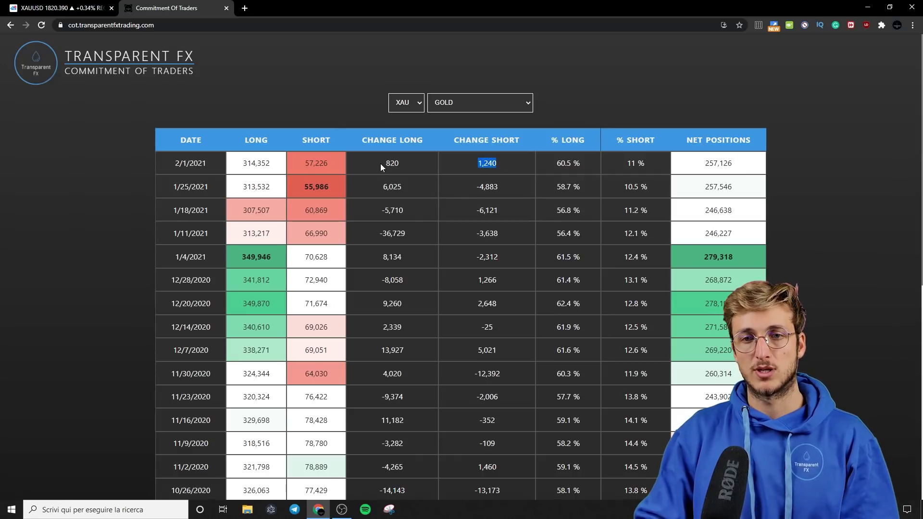
double_click(408, 164)
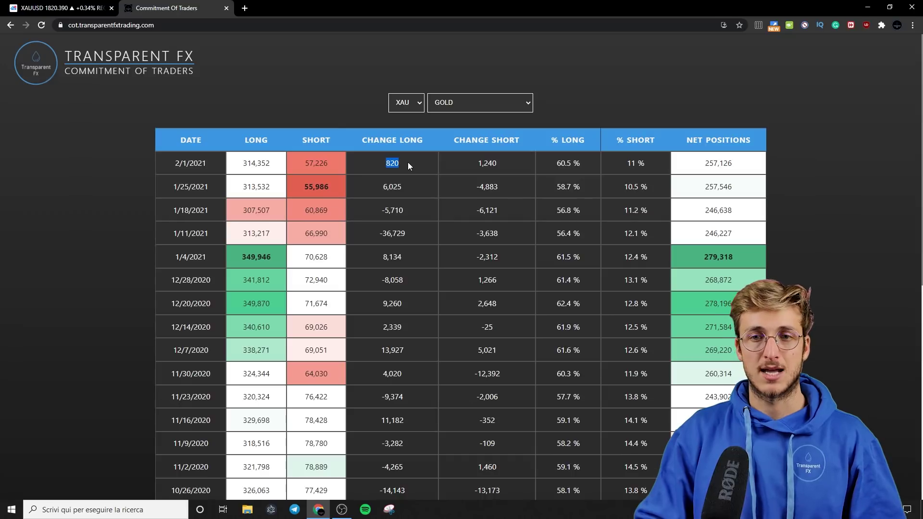
double_click(510, 188)
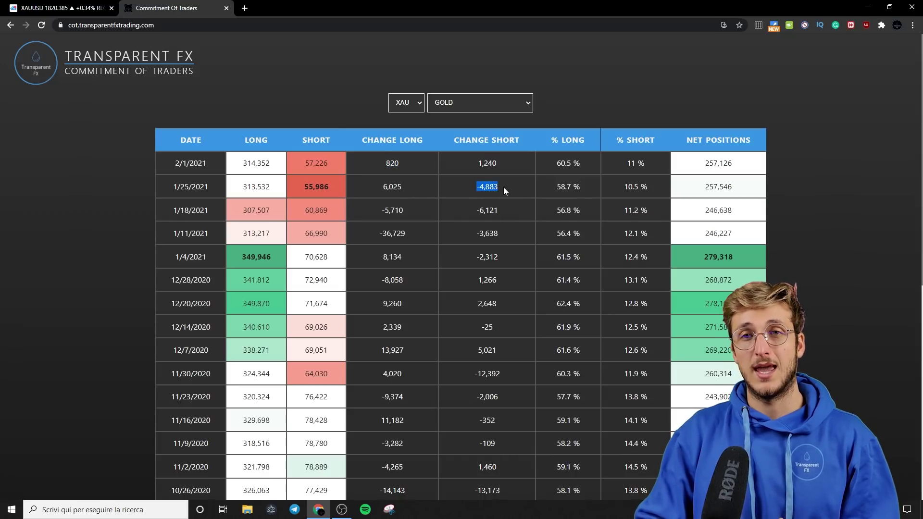
double_click(417, 187)
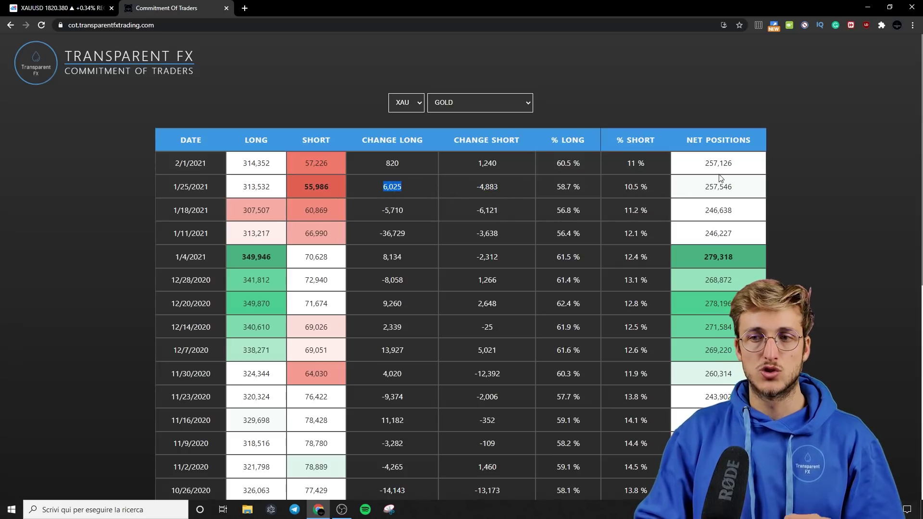
double_click(714, 212)
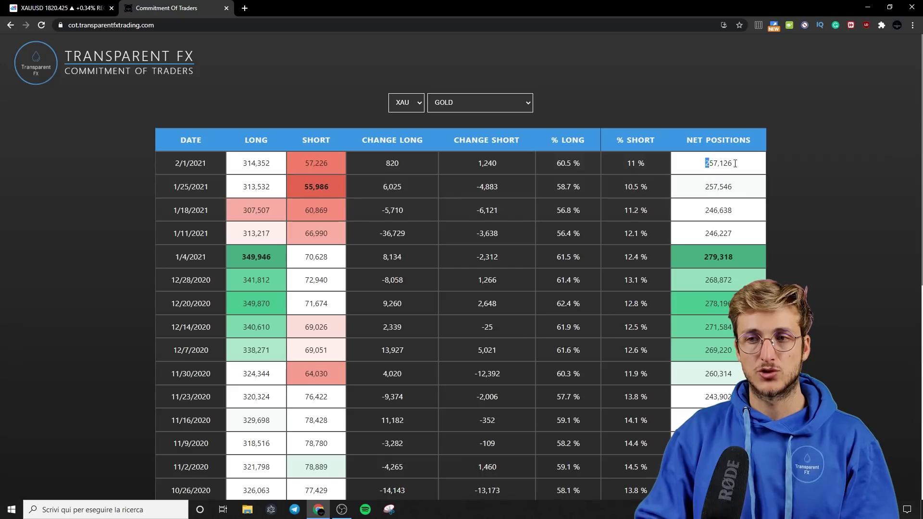
drag(734, 163, 736, 164)
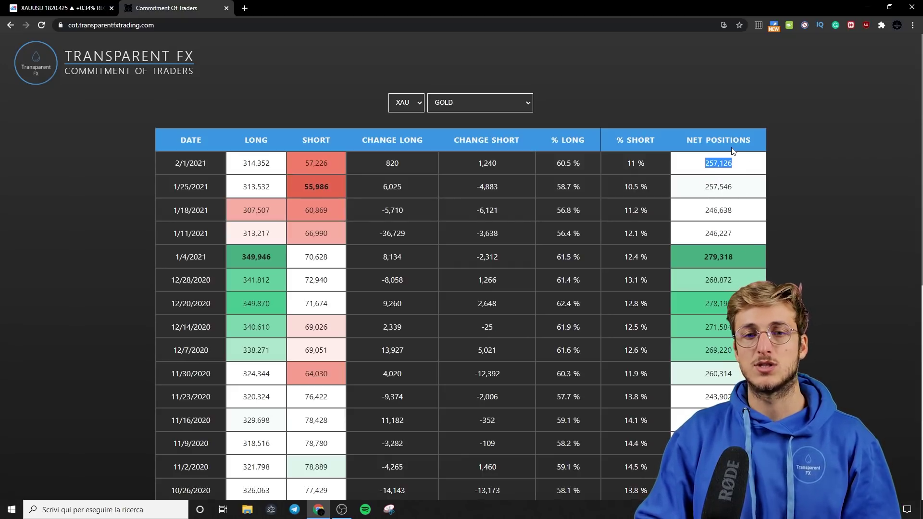
- Compare gold's long positions for 2/1/2021 and 1/4/2021, and its short positions for 2/1/2021 and 1/11/2021
click(243, 167)
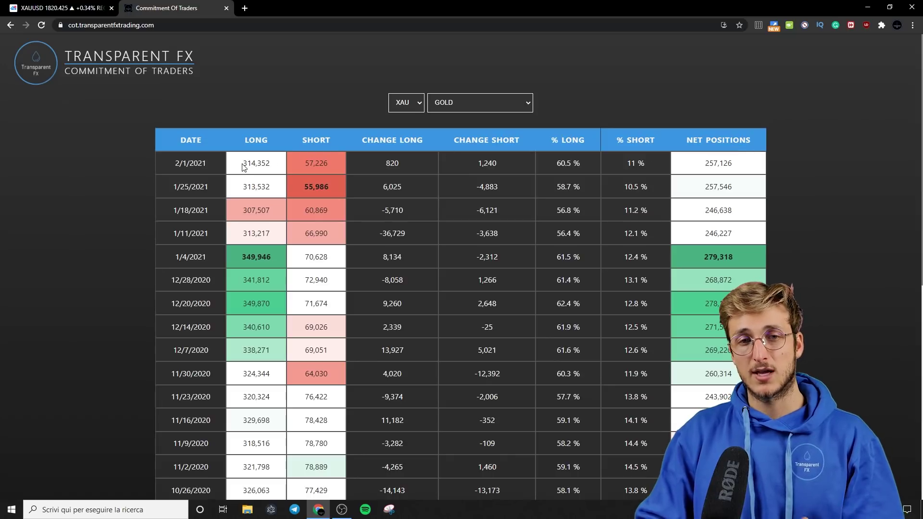
drag(244, 167, 282, 165)
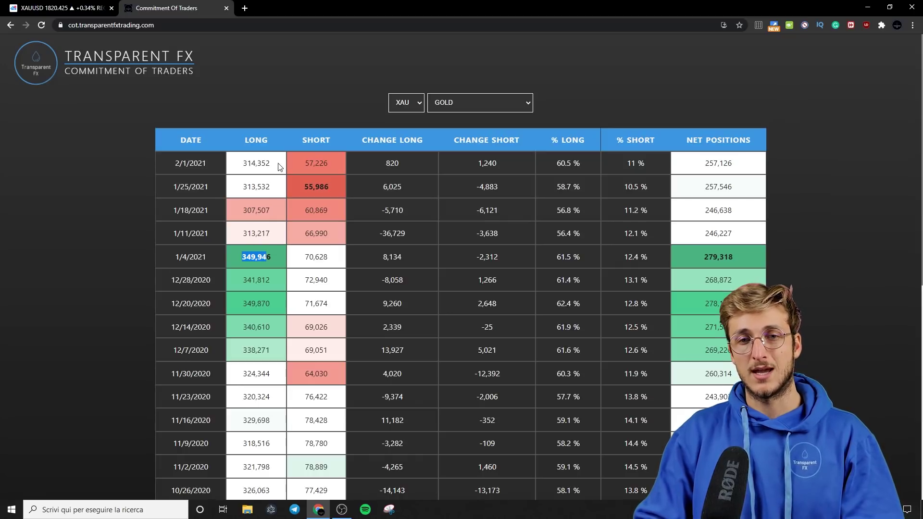
drag(302, 163, 333, 167)
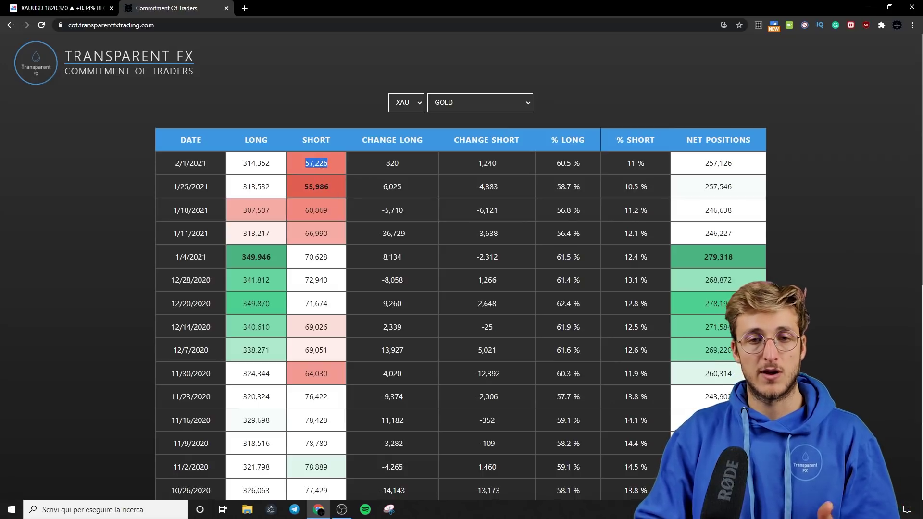
drag(302, 233, 328, 233)
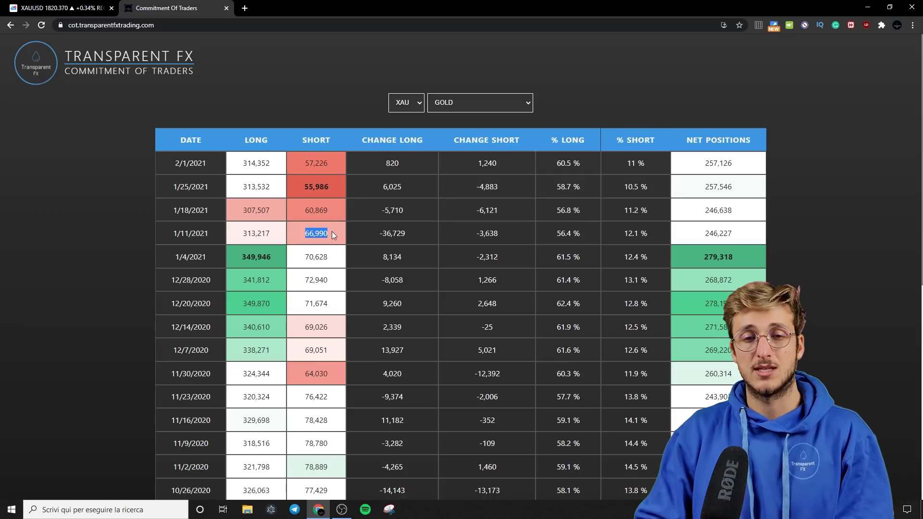
triple_click(344, 164)
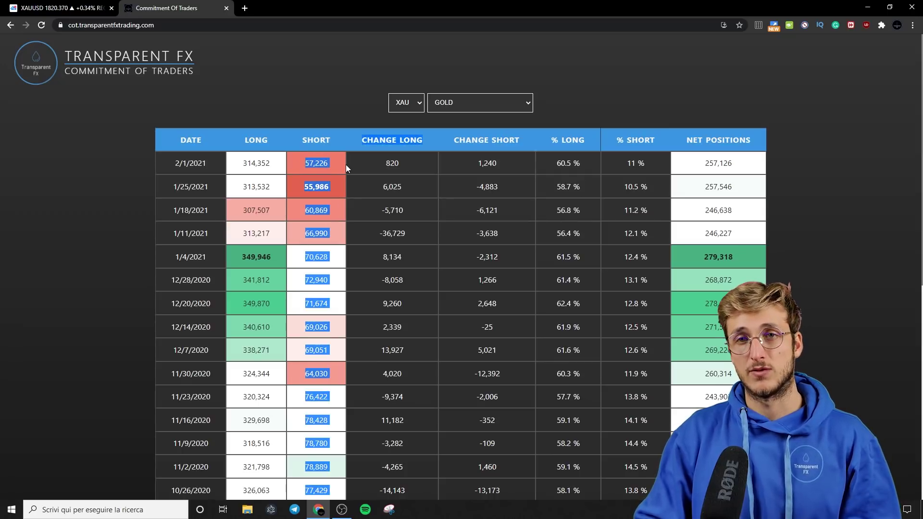
click(339, 164)
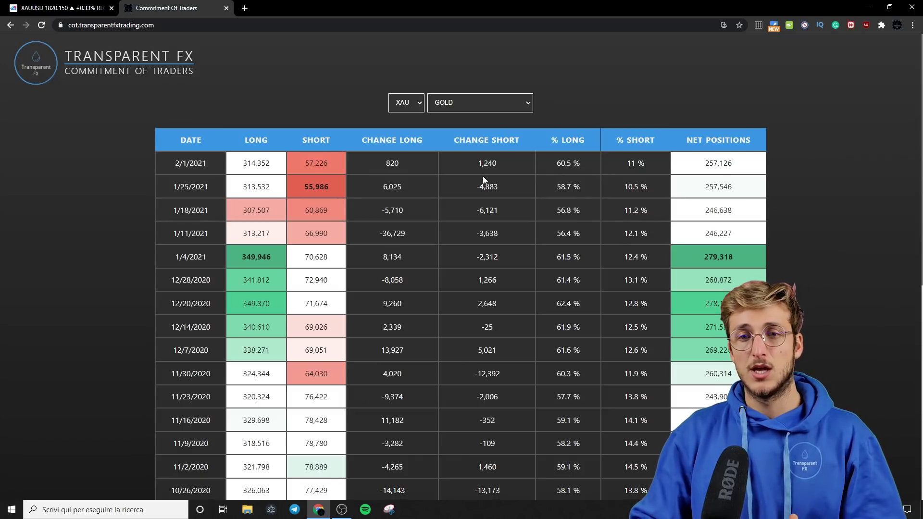
- Return to the TradingView gold chart, set the monthly timeframe, and trace the swings from the March 2020 low into a projection ending at about 1750
click(96, 7)
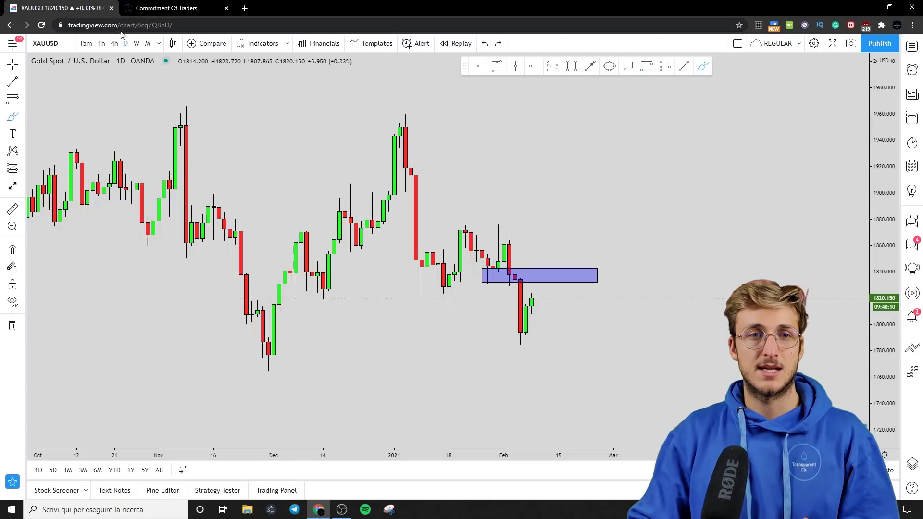
click(148, 43)
drag(871, 161, 886, 418)
mouse_move(470, 384)
mouse_down()
mouse_move(494, 195)
mouse_move(511, 245)
mouse_move(525, 224)
mouse_move(543, 262)
mouse_move(559, 264)
mouse_move(564, 290)
mouse_up()
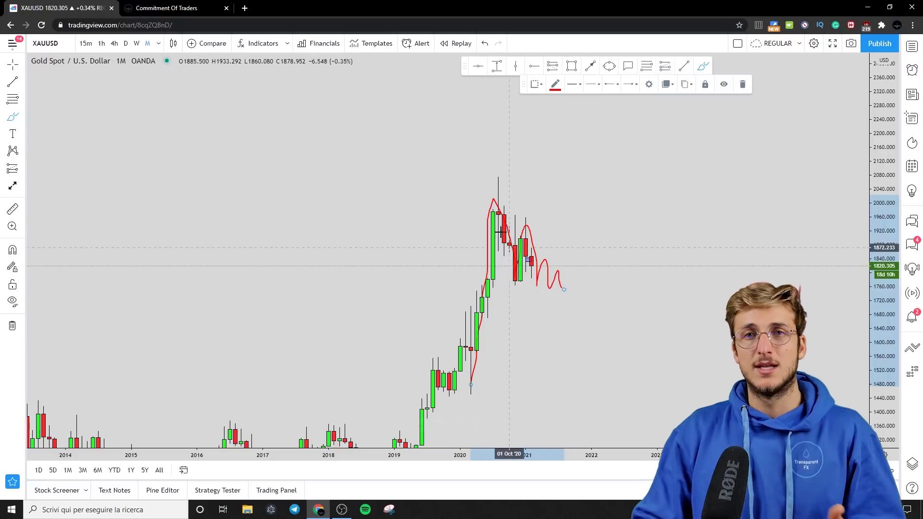
- Check gold's Commitment of Traders table, and sketch a projected rise from about 1750 to about 2090 on the monthly chart
click(214, 7)
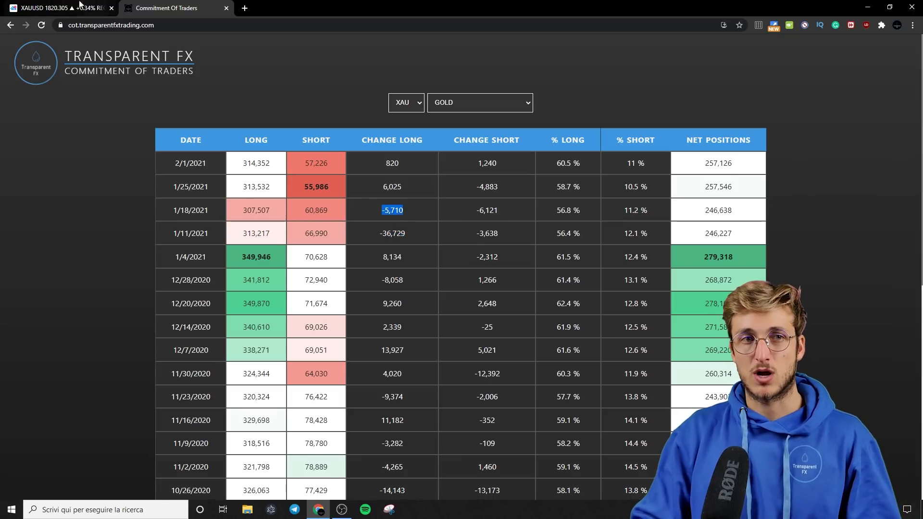
click(60, 8)
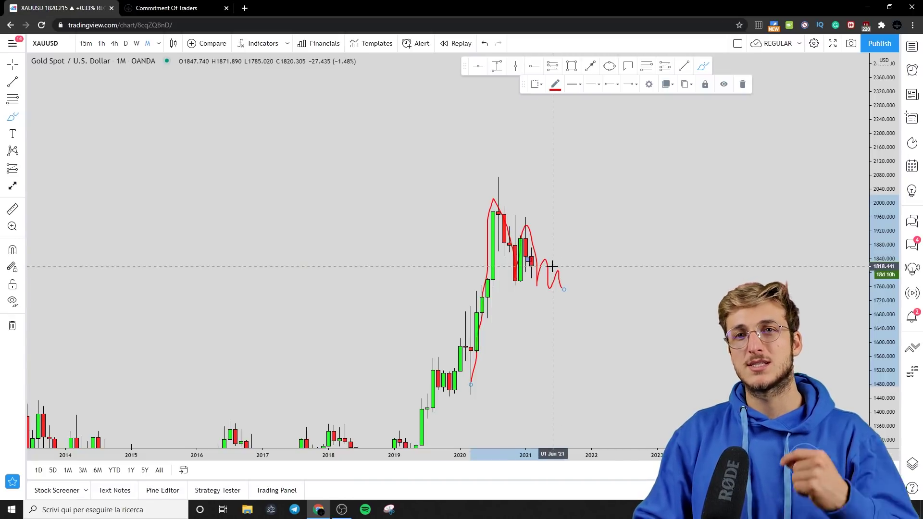
drag(555, 277, 587, 172)
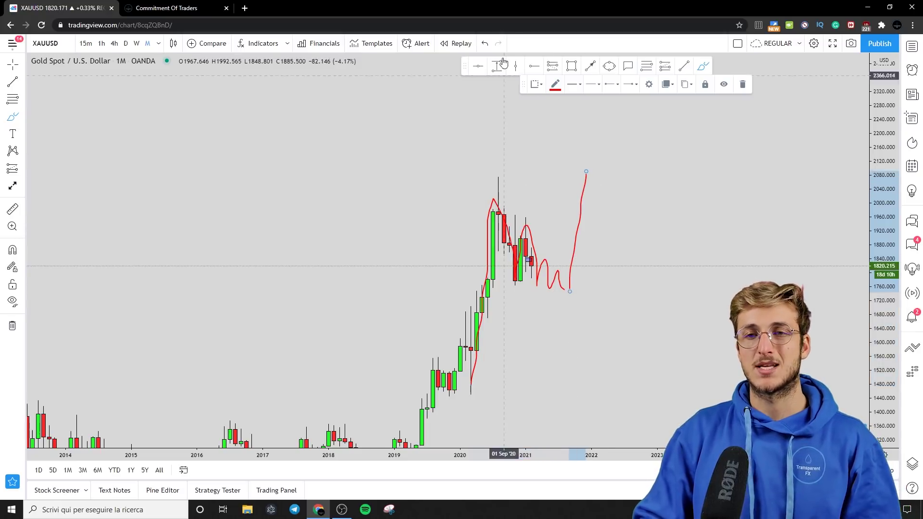
- Undo the brush strokes on the monthly gold chart and set the daily timeframe
click(485, 43)
click(485, 43)
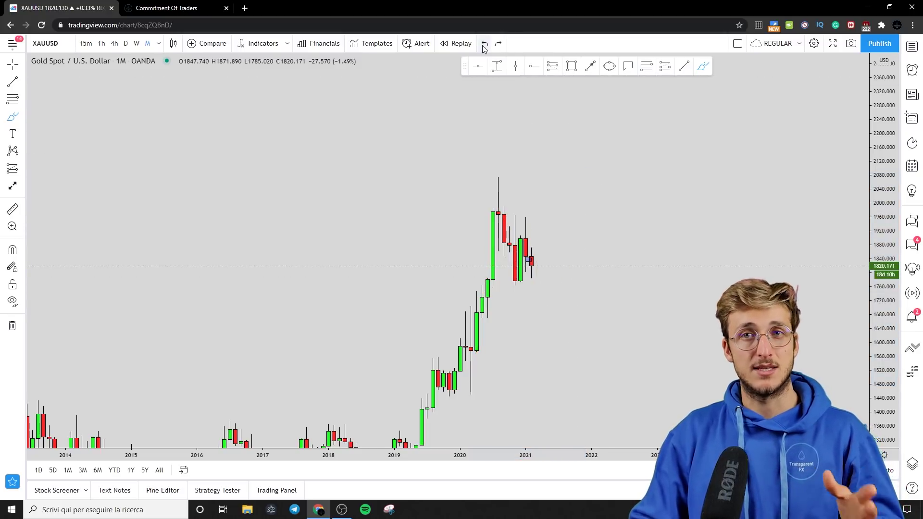
click(125, 43)
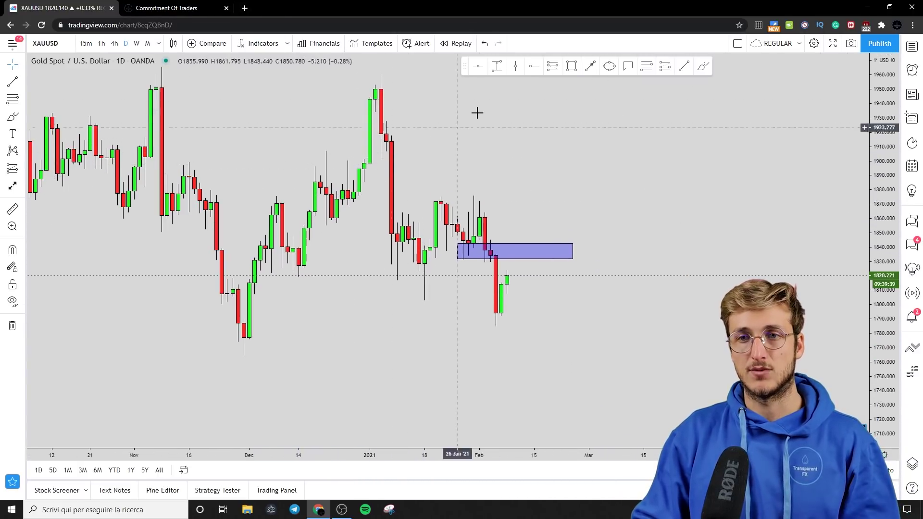
- Draw a short arrow from the latest daily candle, near 1820, up to the lower edge of the retest zone at about 1833
click(589, 66)
click(510, 270)
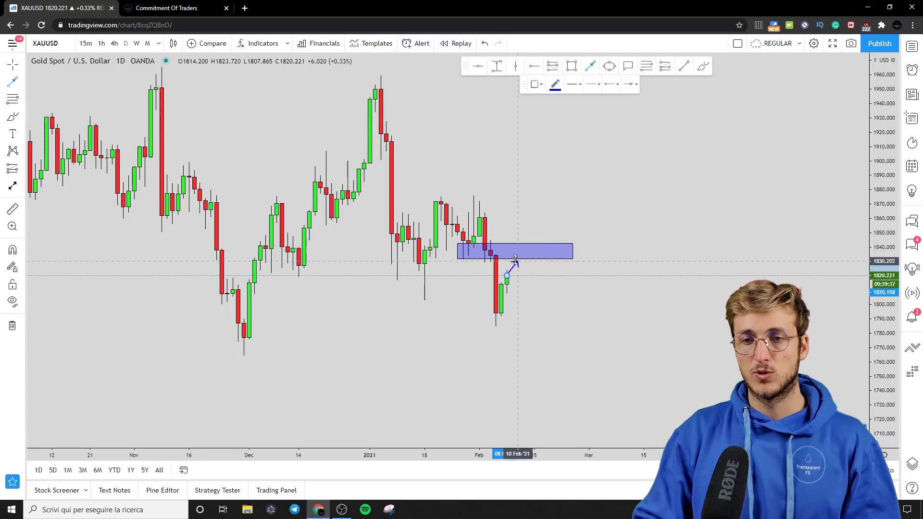
click(518, 260)
click(540, 290)
click(512, 273)
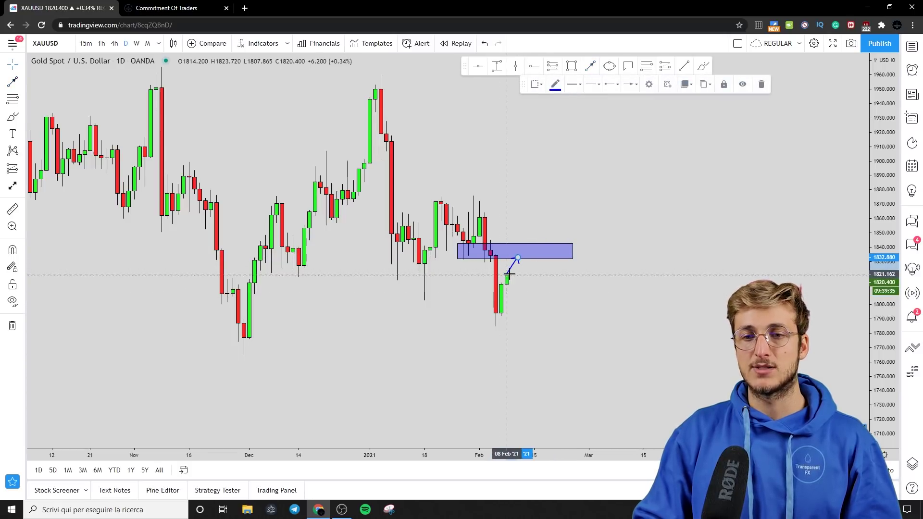
- Circle the arrow's tip in the retest zone with an ellipse, and sketch a small zigzag brush stroke inside it
click(608, 66)
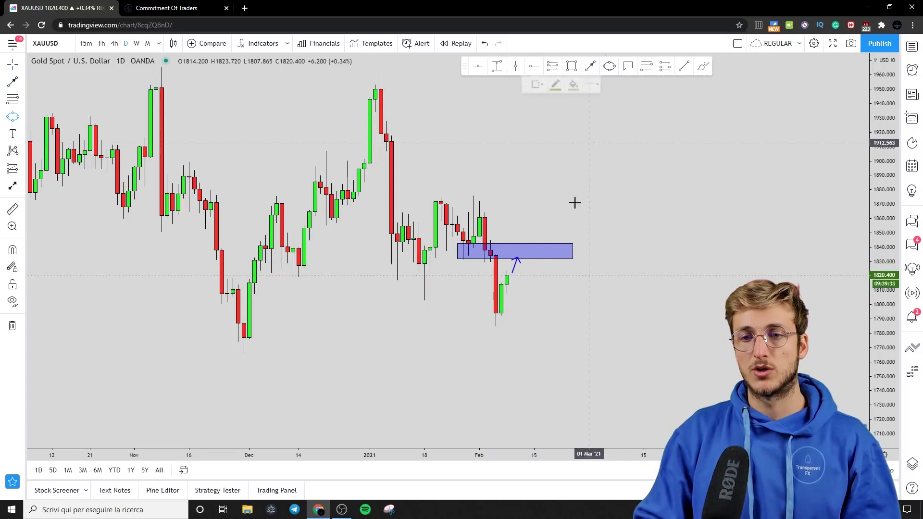
click(512, 235)
click(534, 267)
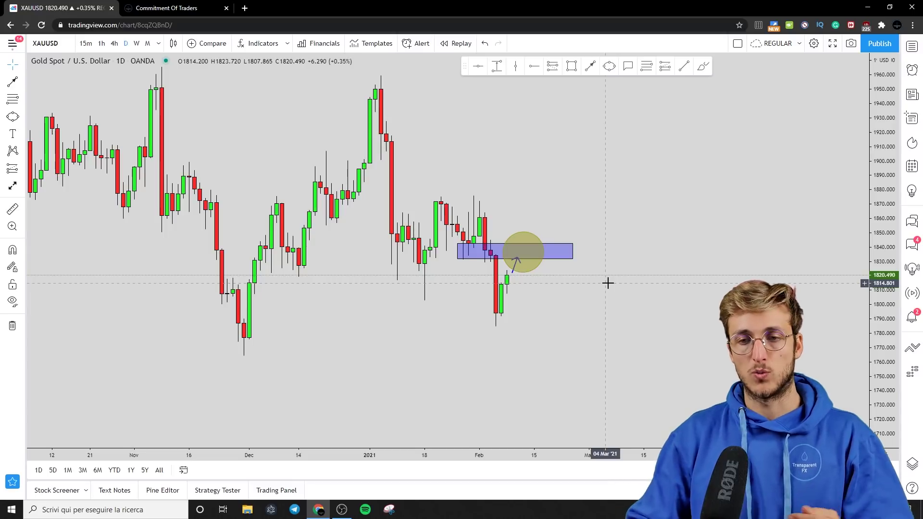
click(703, 65)
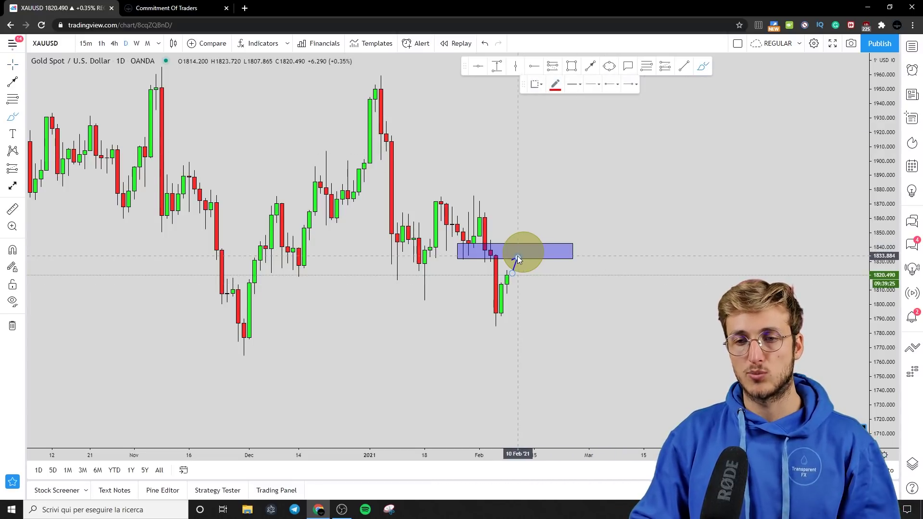
mouse_move(518, 260)
mouse_down()
mouse_move(530, 240)
mouse_move(540, 245)
mouse_up()
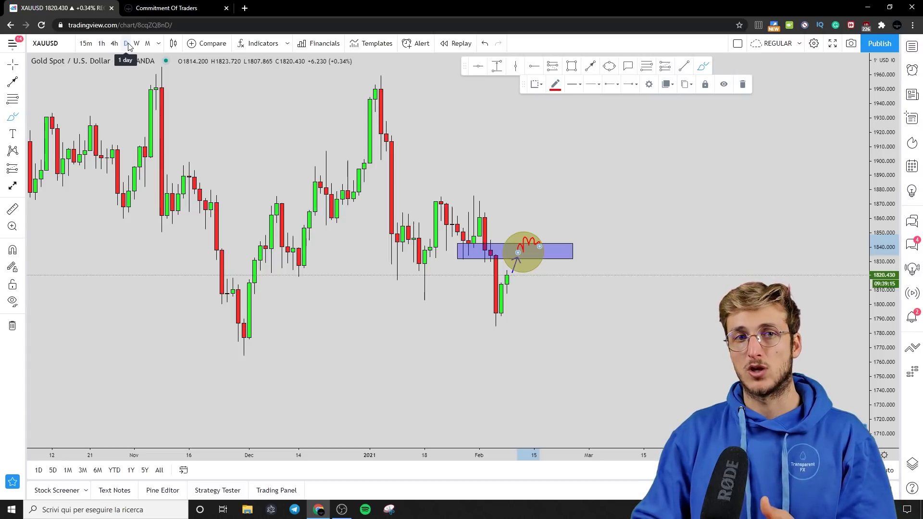
- Review gold's Commitment of Traders table, and draw an arrow on the daily chart falling from the zone at about 1838 to about 1780
click(169, 8)
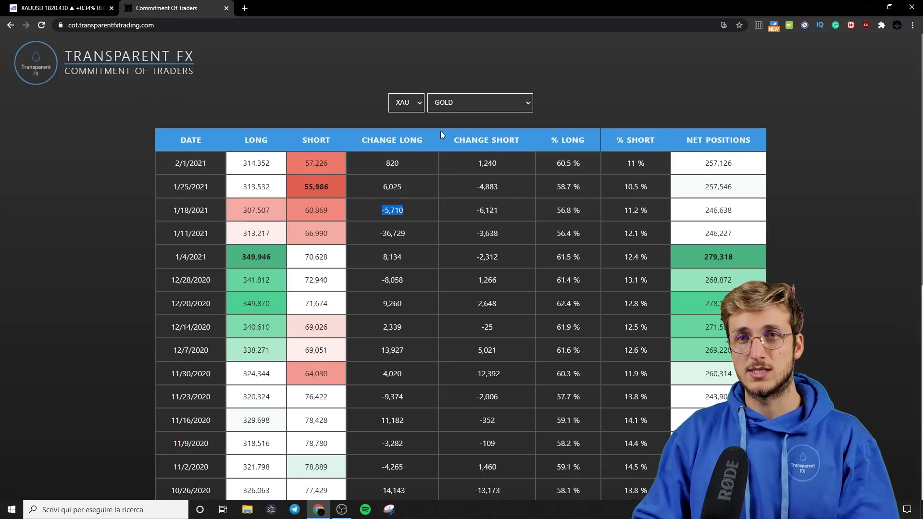
click(87, 6)
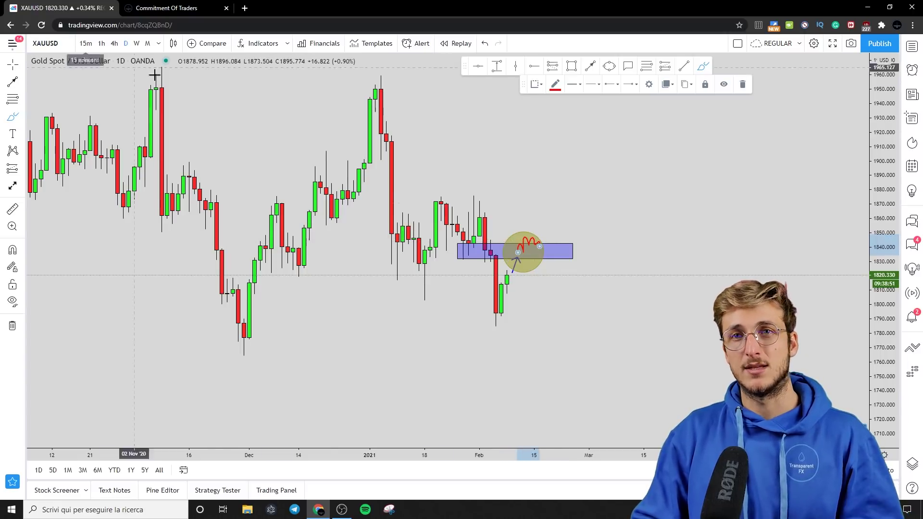
click(589, 70)
drag(540, 250, 550, 330)
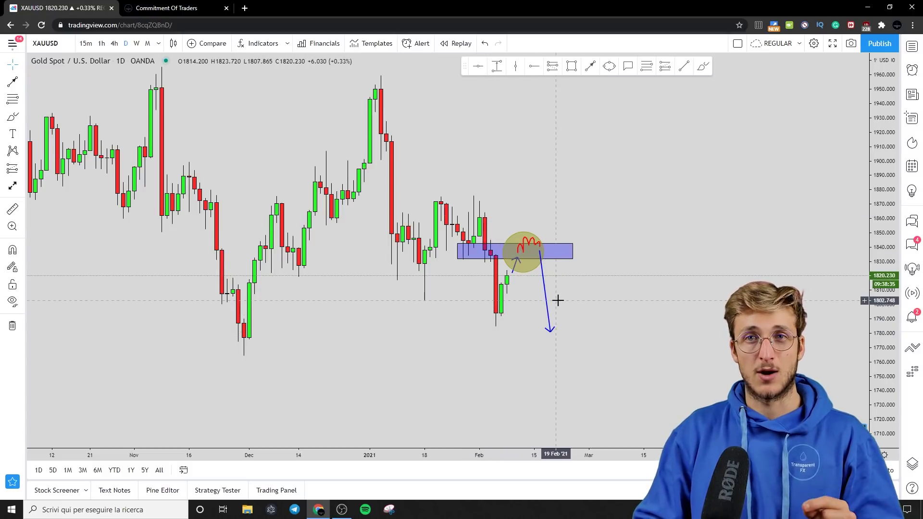
- Sketch an alternative brush path rising from the retest zone at about 1838 to about 1865, and delete it
click(701, 68)
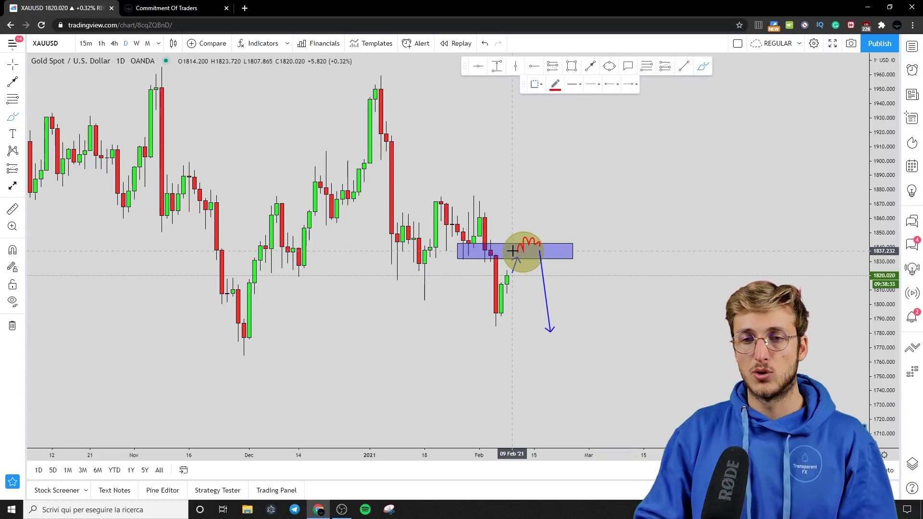
drag(511, 250, 540, 210)
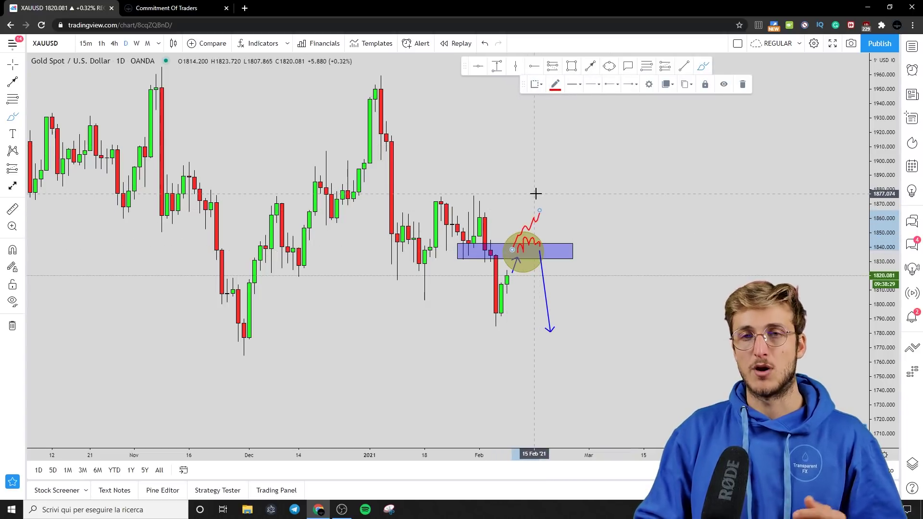
click(743, 86)
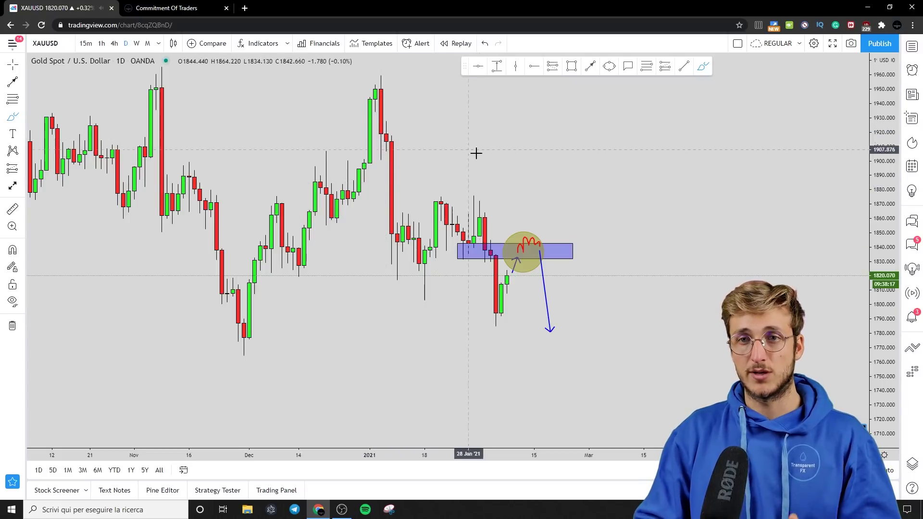
drag(521, 245, 533, 253)
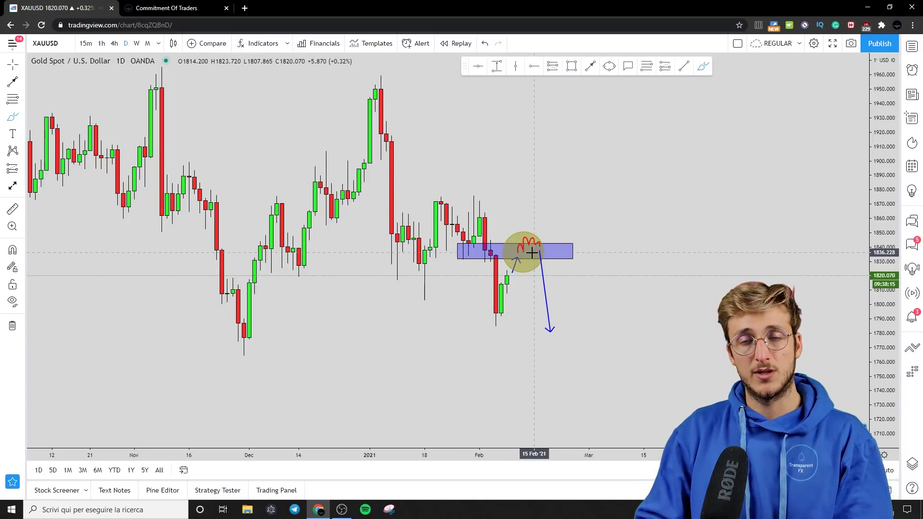